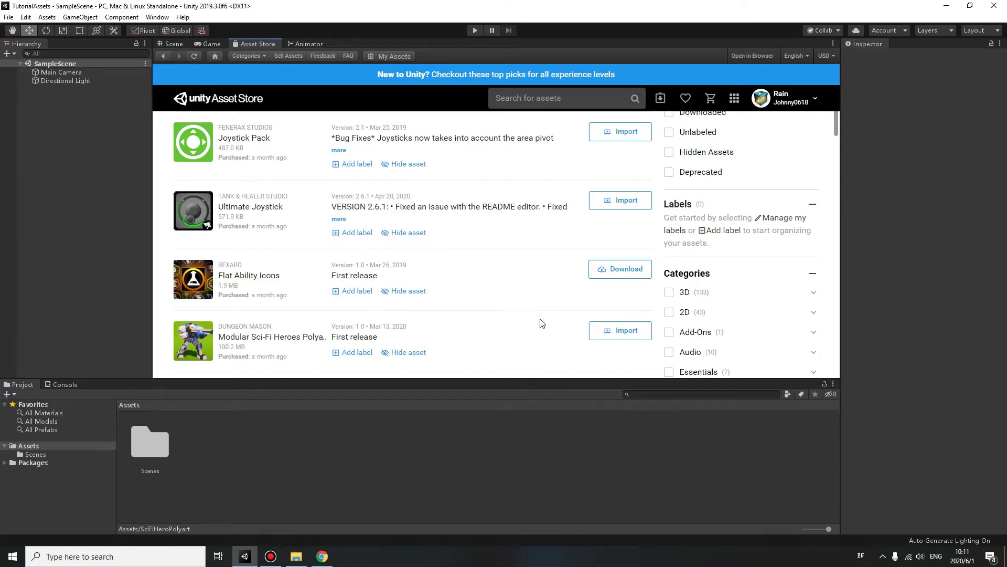
Import the complete Modular Sci-Fi Heroes Polyart package into the project
{"action": "left_click", "coordinate": [592, 333]}
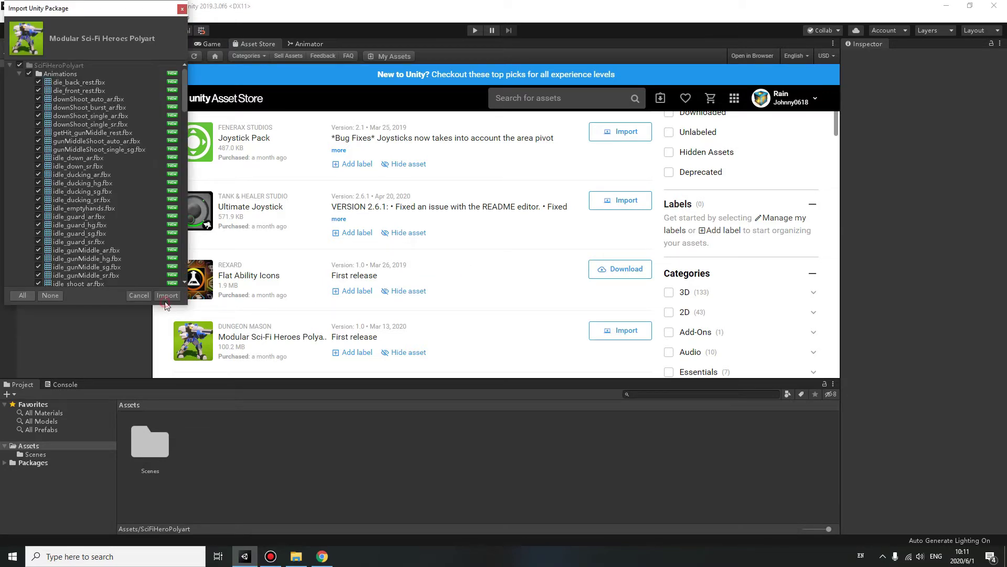
{"action": "left_click", "coordinate": [167, 299]}
Switch to Chrome and examine the character packs listed on the Dungeon Mason publisher page
{"action": "left_click", "coordinate": [322, 556]}
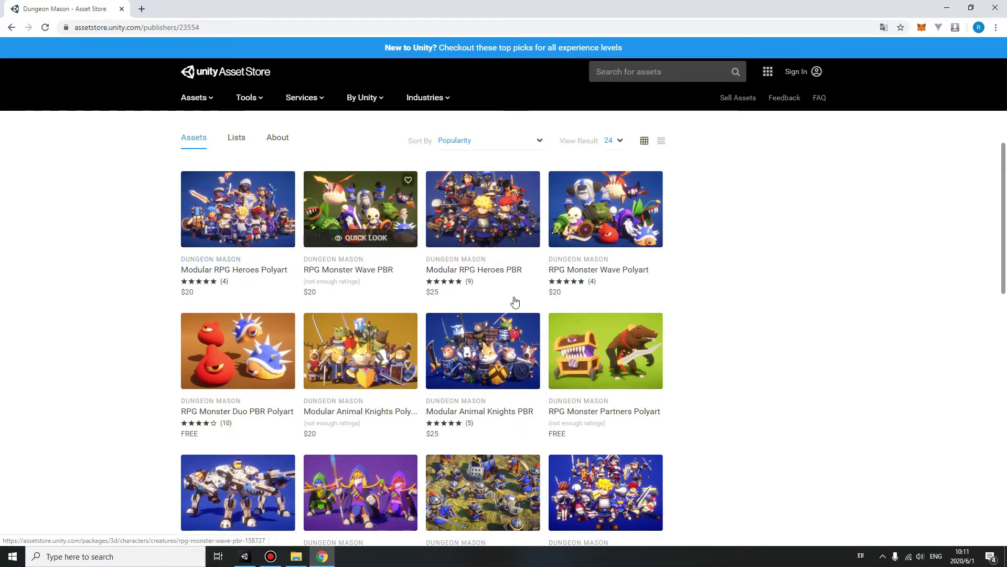
{"action": "scroll", "coordinate": [553, 246], "scroll_direction": "down", "scroll_amount": 1}
{"action": "scroll", "coordinate": [554, 247], "scroll_direction": "down", "scroll_amount": 2}
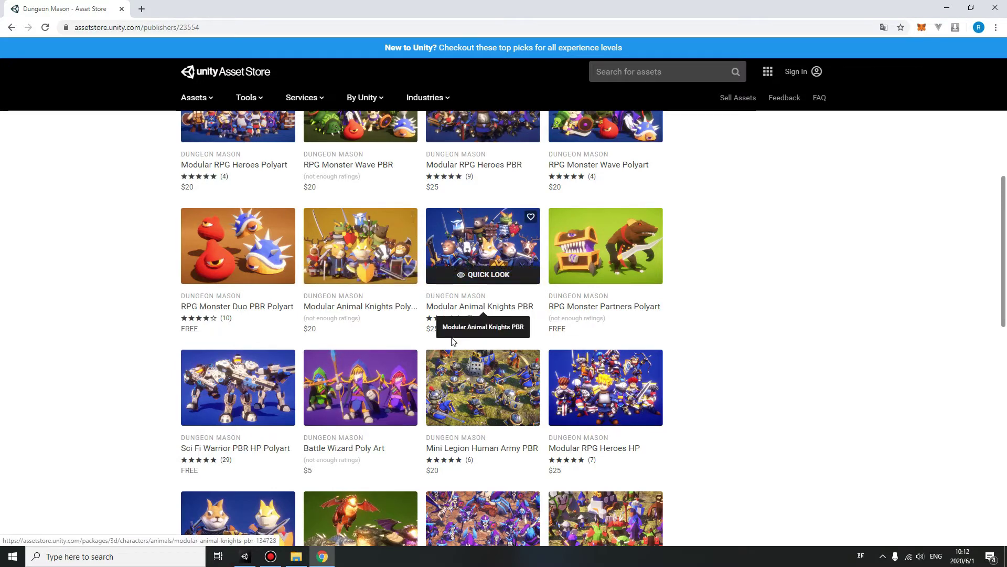
{"action": "scroll", "coordinate": [453, 342], "scroll_direction": "down", "scroll_amount": 2}
{"action": "scroll", "coordinate": [398, 304], "scroll_direction": "down", "scroll_amount": 3}
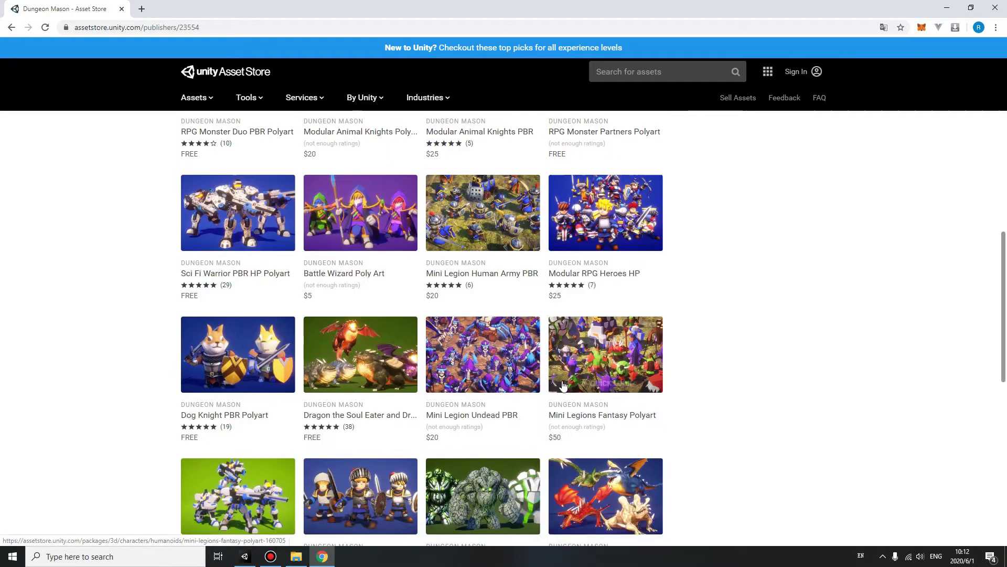
{"action": "scroll", "coordinate": [603, 288], "scroll_direction": "down", "scroll_amount": 2}
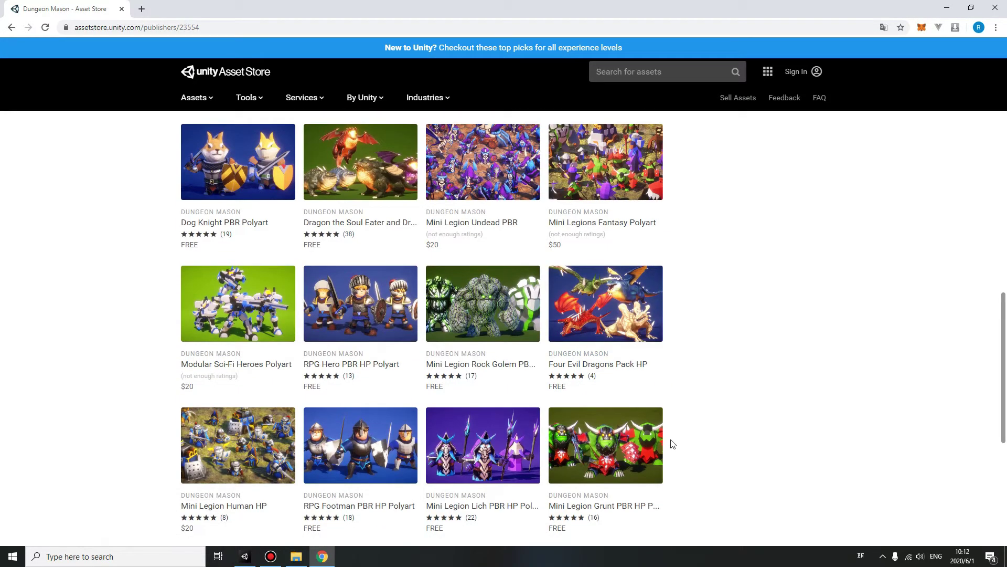
{"action": "scroll", "coordinate": [672, 442], "scroll_direction": "up", "scroll_amount": 9}
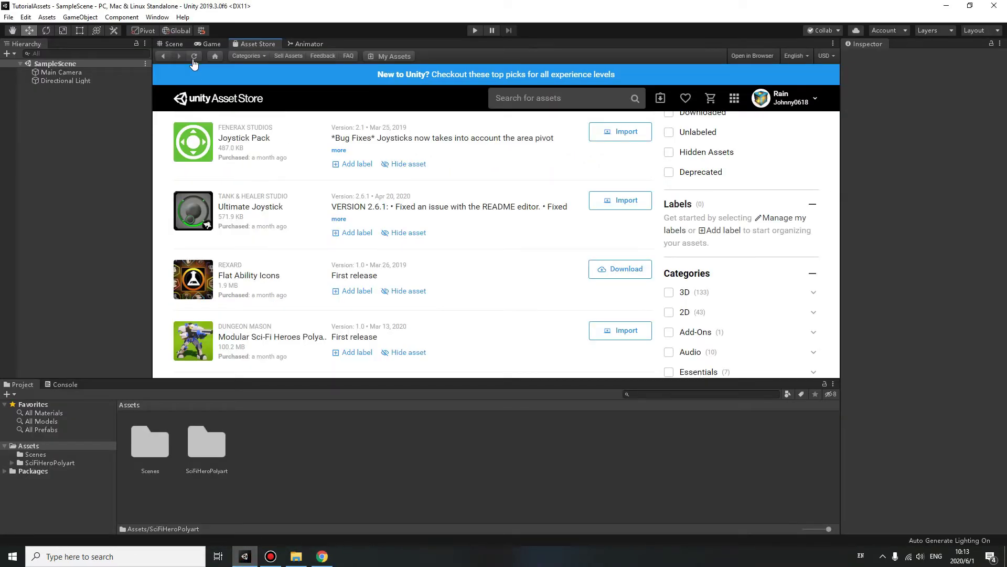
Switch back to Unity, show the Scene view and open the Animations folder inside SciFiHeroPolyart
{"action": "left_click", "coordinate": [173, 44]}
{"action": "double_click", "coordinate": [204, 444]}
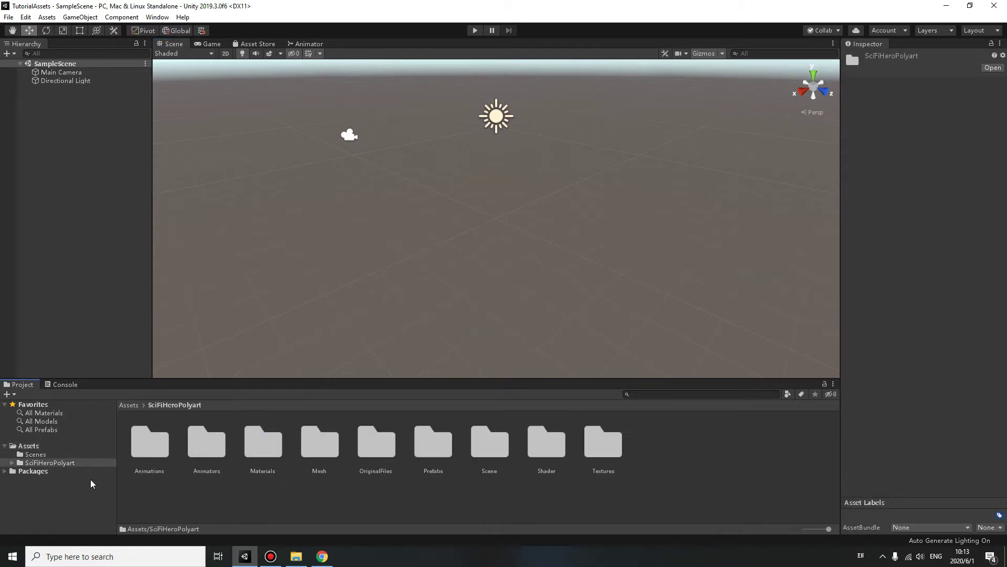
{"action": "left_click", "coordinate": [11, 463]}
{"action": "scroll", "coordinate": [73, 475], "scroll_direction": "down", "scroll_amount": 1}
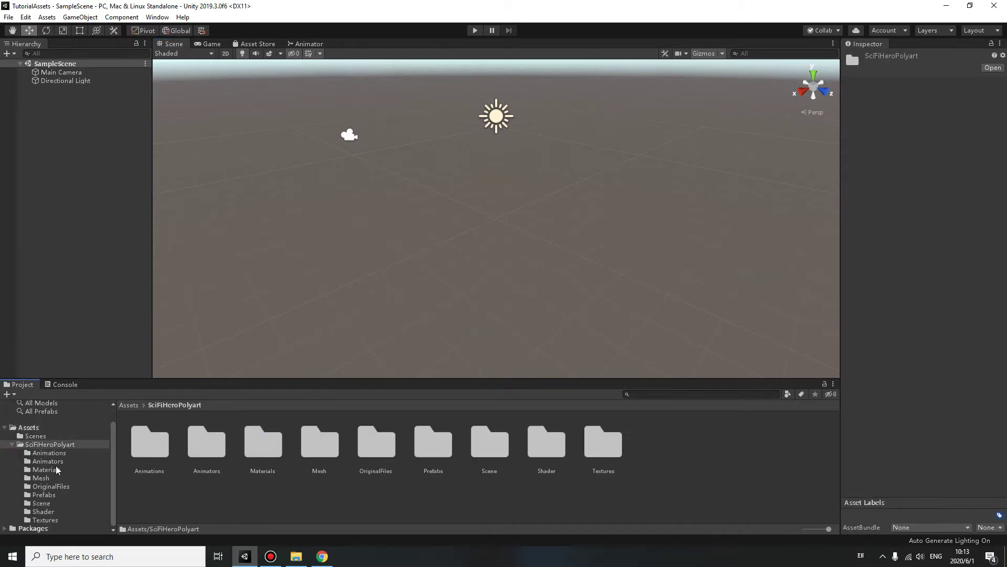
{"action": "left_click", "coordinate": [49, 454]}
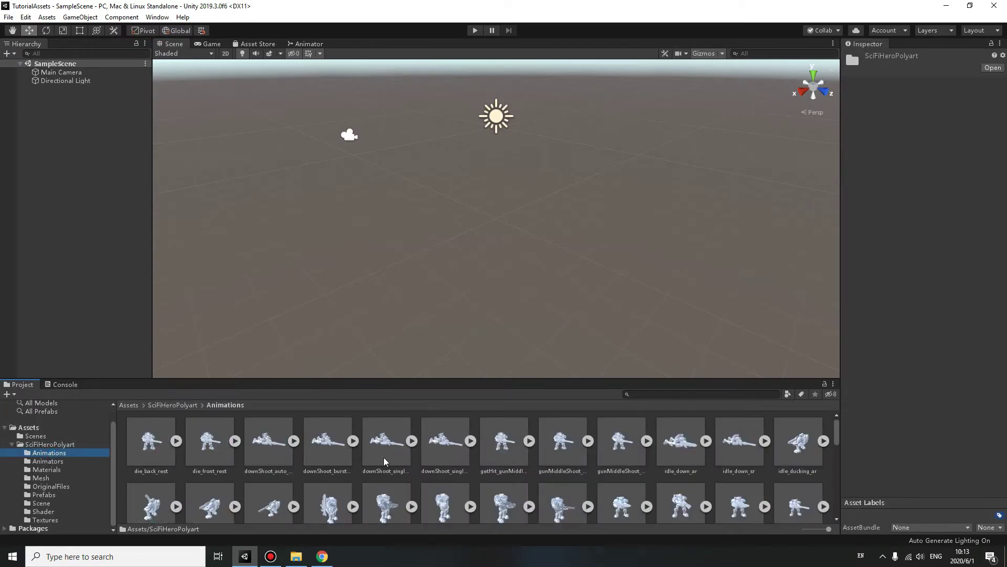
Display the Animations folder contents as a compact list and look through the animation files
{"action": "left_click_drag", "start_coordinate": [822, 530], "coordinate": [721, 525]}
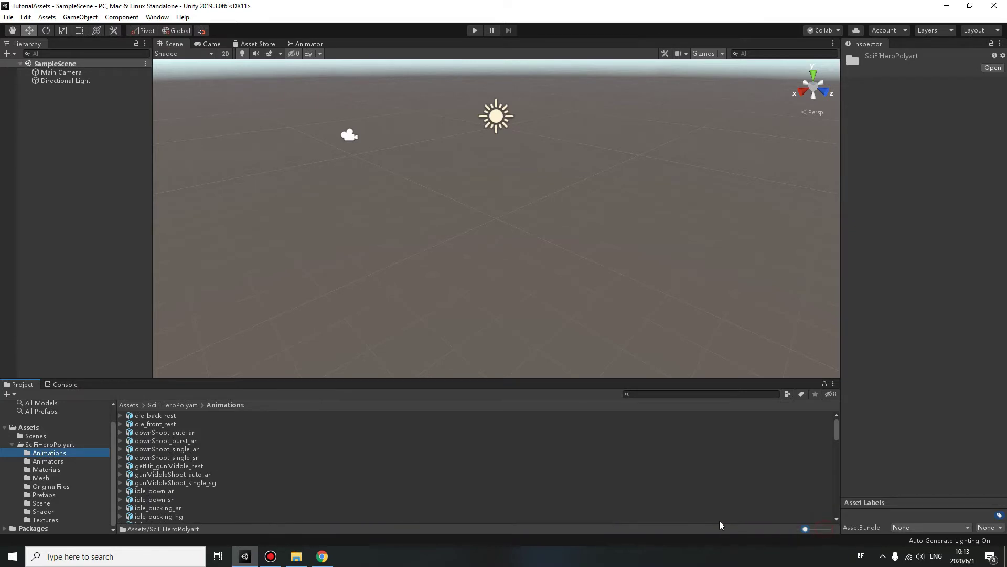
{"action": "scroll", "coordinate": [195, 435], "scroll_direction": "down", "scroll_amount": 15}
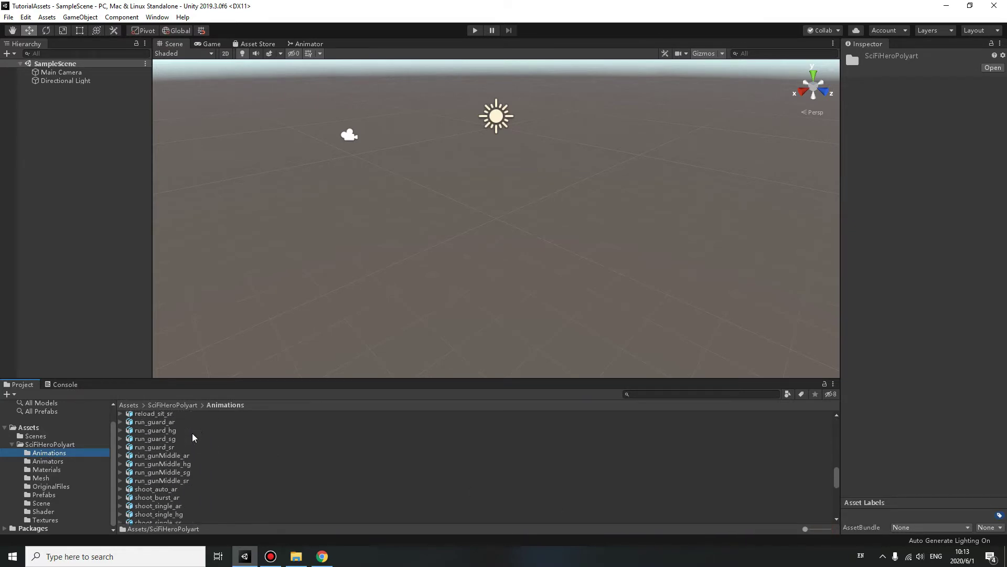
{"action": "scroll", "coordinate": [194, 437], "scroll_direction": "up", "scroll_amount": 12}
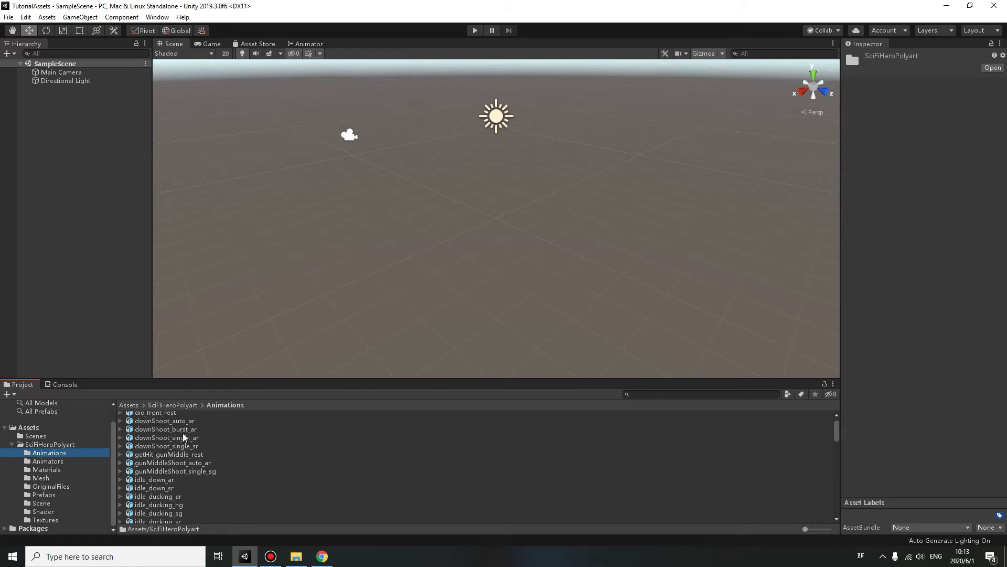
Detach the preview of downShoot_auto_ar into a floating window, widen it and place it over the Scene view
{"action": "left_click", "coordinate": [159, 428]}
{"action": "left_click", "coordinate": [158, 421]}
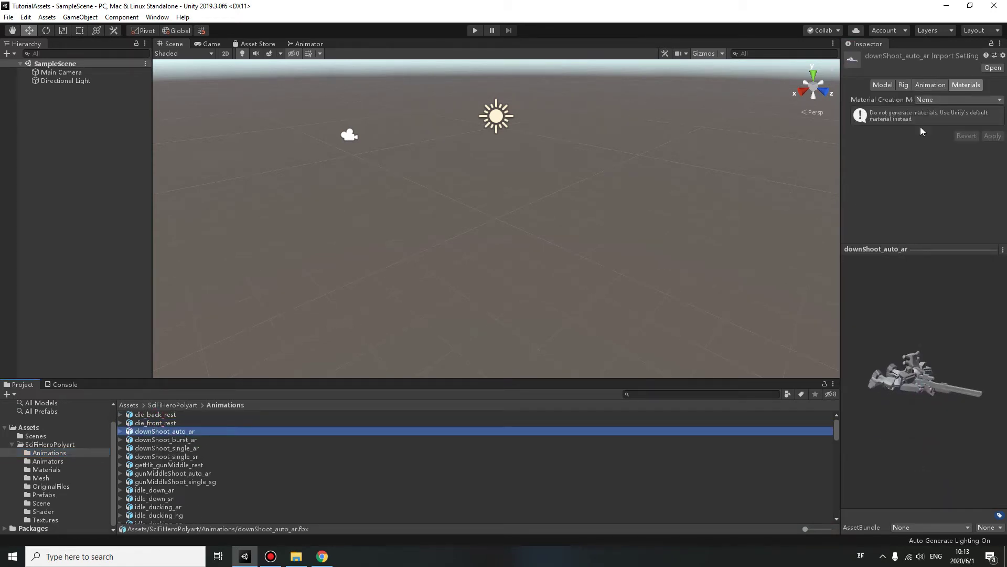
{"action": "left_click", "coordinate": [912, 369]}
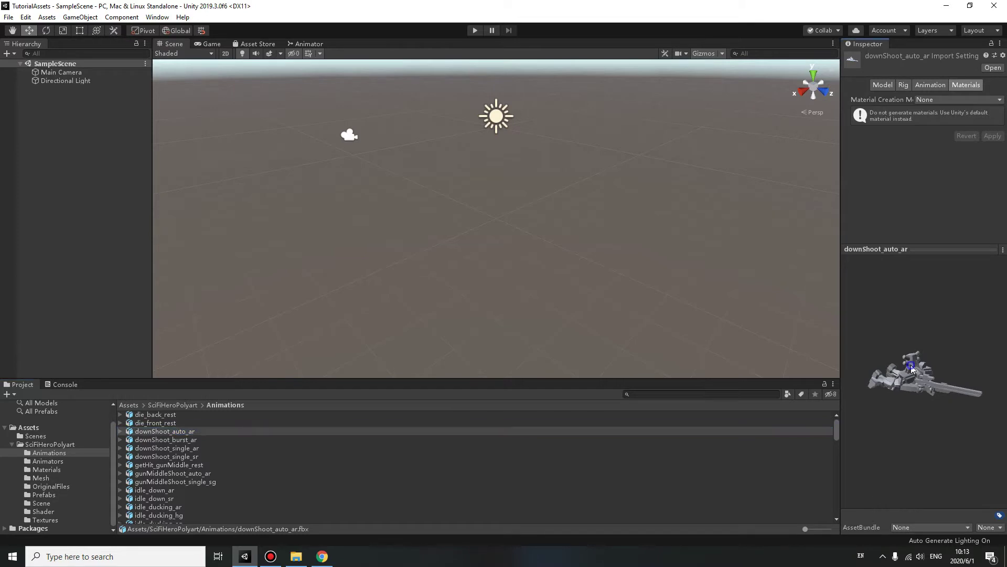
{"action": "right_click", "coordinate": [894, 251]}
{"action": "left_click_drag", "start_coordinate": [110, 9], "coordinate": [483, 61]}
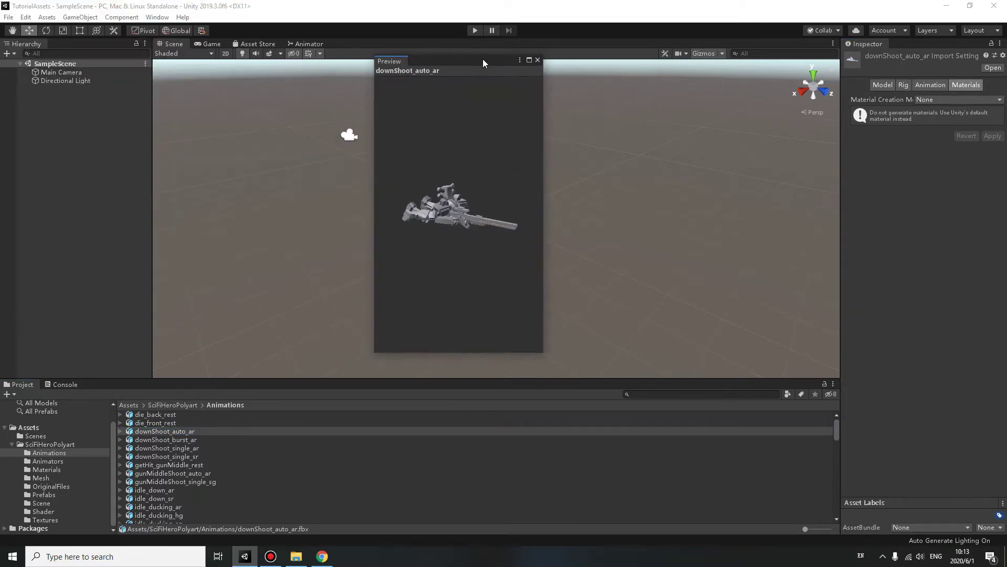
{"action": "left_click_drag", "start_coordinate": [544, 86], "coordinate": [782, 119]}
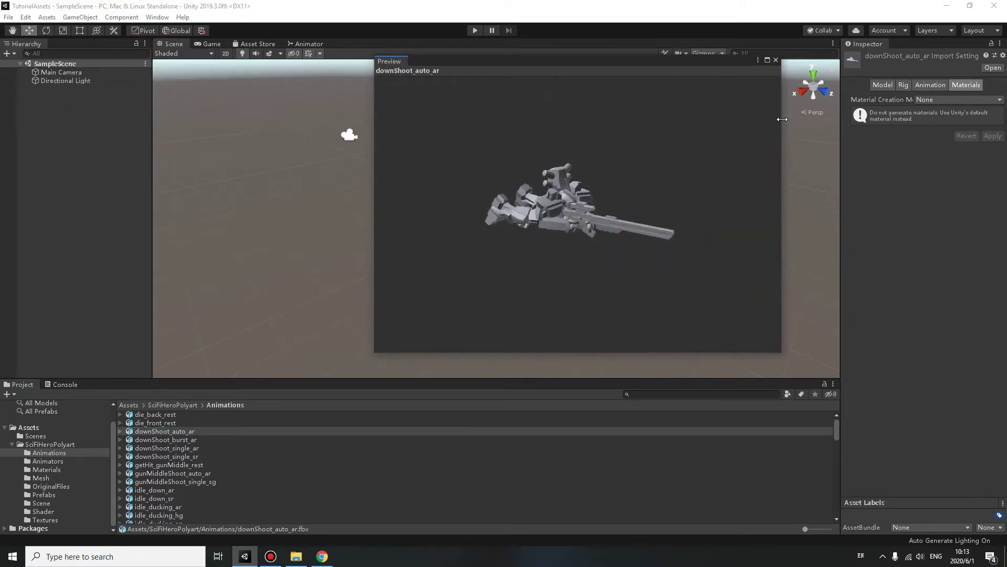
{"action": "left_click_drag", "start_coordinate": [518, 65], "coordinate": [379, 93]}
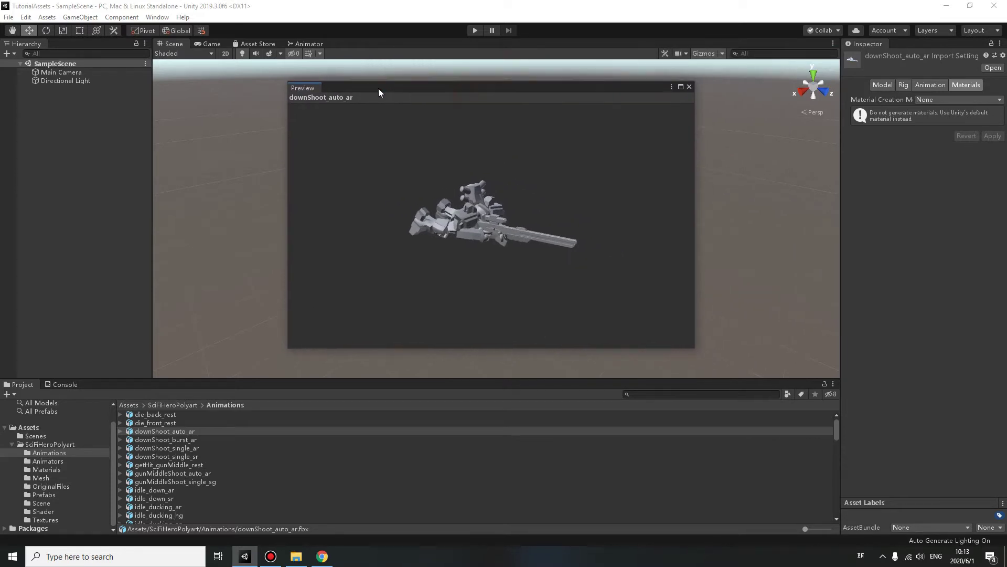
Review the Animation import settings of downShoot_auto_ar and play its clip in the preview
{"action": "left_click", "coordinate": [934, 85]}
{"action": "scroll", "coordinate": [876, 461], "scroll_direction": "down", "scroll_amount": 3}
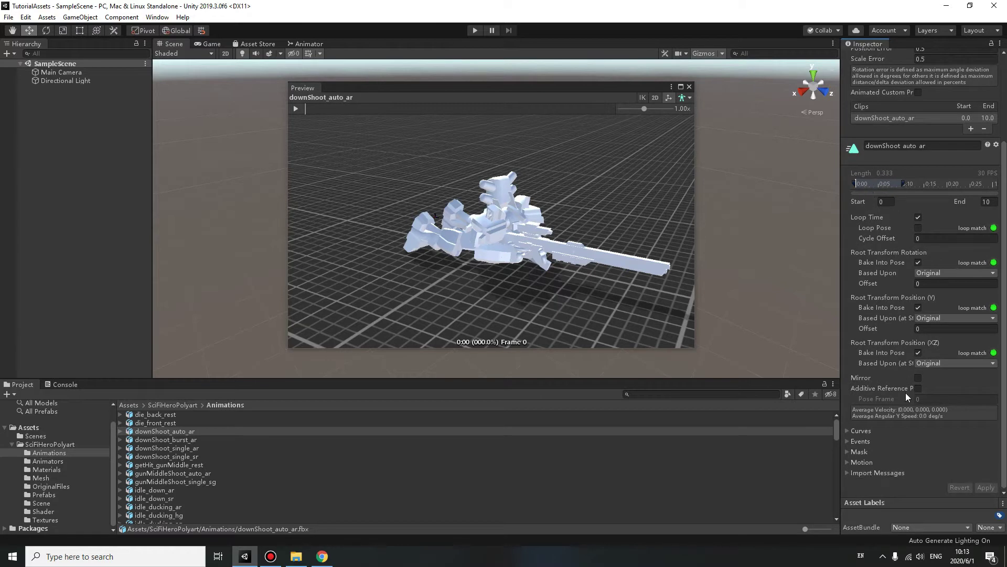
{"action": "scroll", "coordinate": [906, 392], "scroll_direction": "up", "scroll_amount": 3}
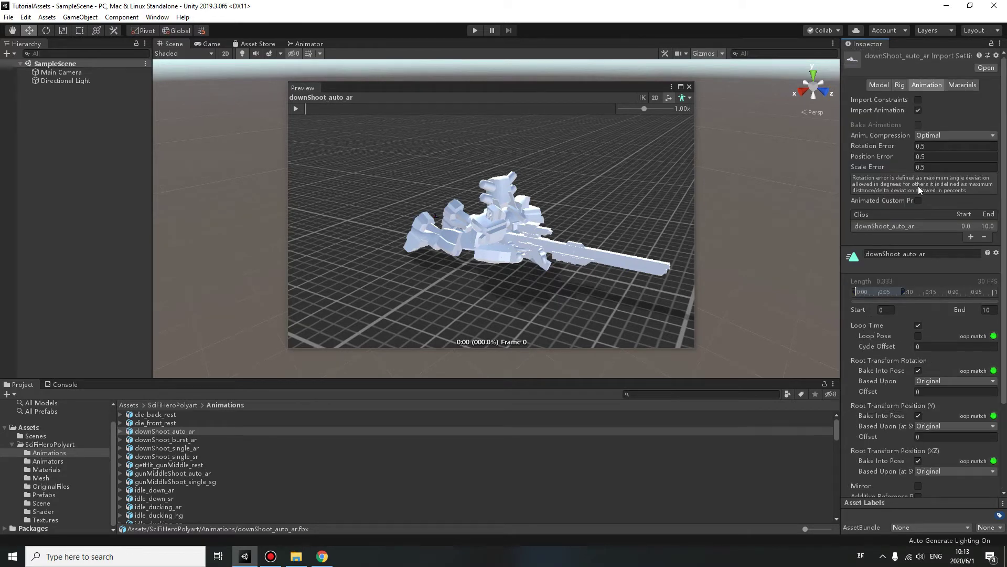
{"action": "left_click", "coordinate": [296, 109]}
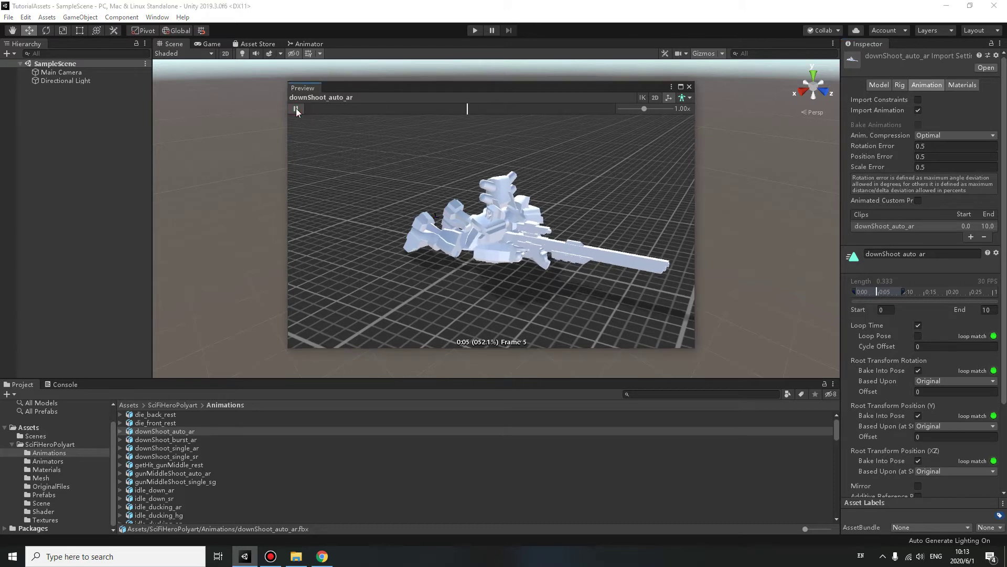
Play the downShoot_single_ar and downShoot_single_sr animations in the preview
{"action": "left_click", "coordinate": [173, 447]}
{"action": "left_click", "coordinate": [295, 109]}
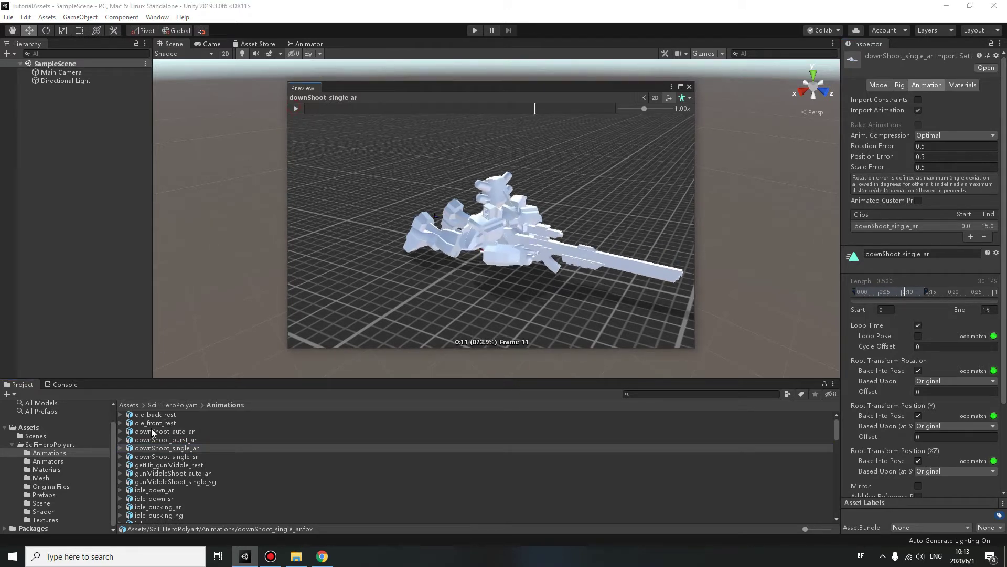
{"action": "left_click", "coordinate": [182, 456]}
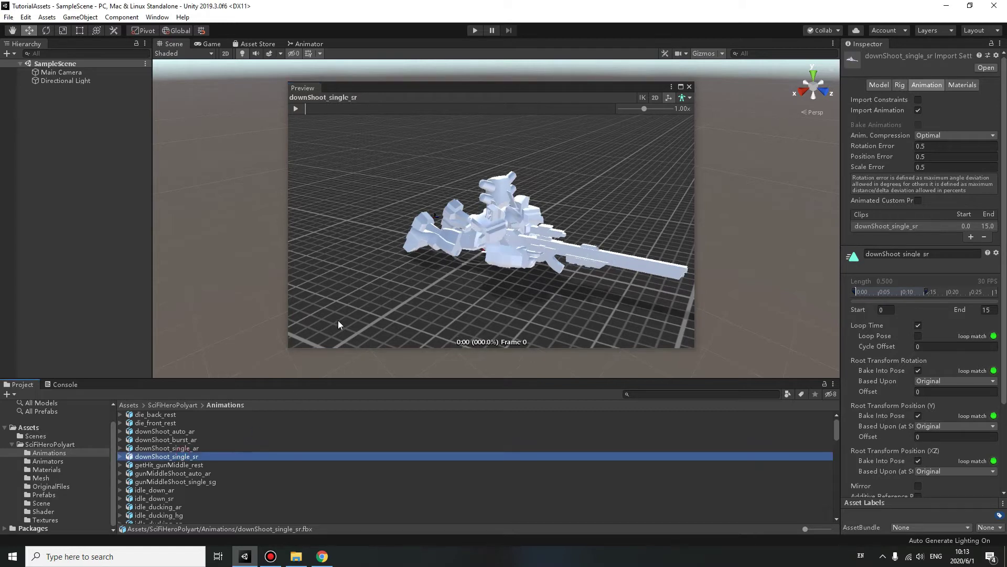
{"action": "left_click", "coordinate": [296, 109]}
{"action": "left_click", "coordinate": [178, 465]}
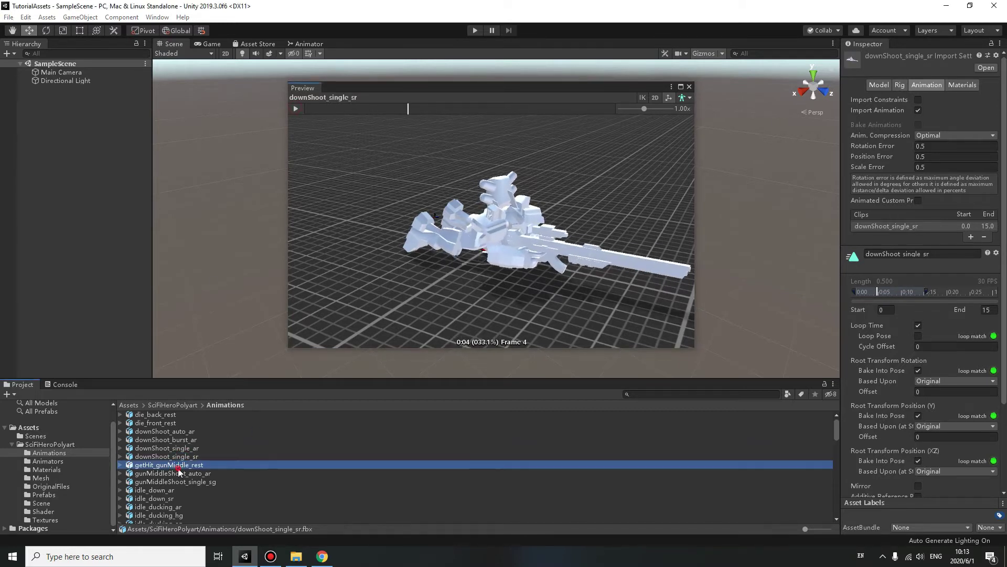
{"action": "left_click", "coordinate": [296, 109]}
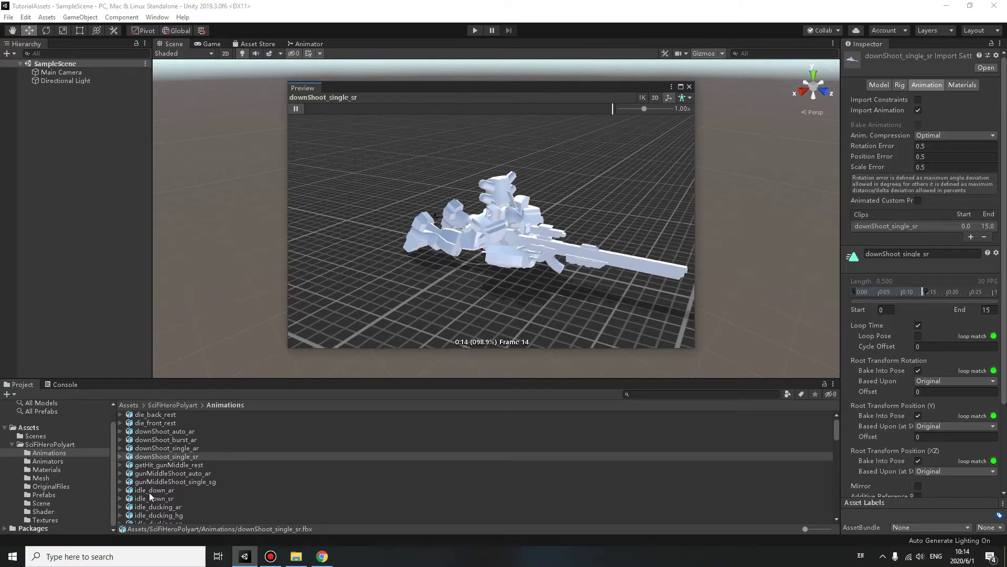
Preview the idle_down_sr, idle_guard_sg and idle_shoot_ar animations, viewing the guard pose from the front
{"action": "left_click", "coordinate": [151, 497]}
{"action": "left_click", "coordinate": [297, 109]}
{"action": "scroll", "coordinate": [221, 477], "scroll_direction": "down", "scroll_amount": 5}
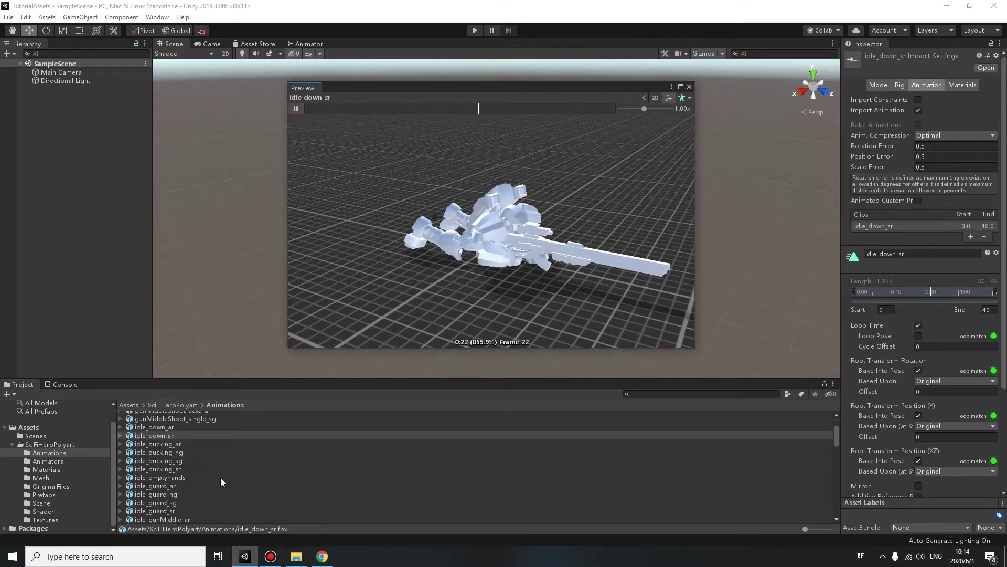
{"action": "left_click", "coordinate": [158, 440]}
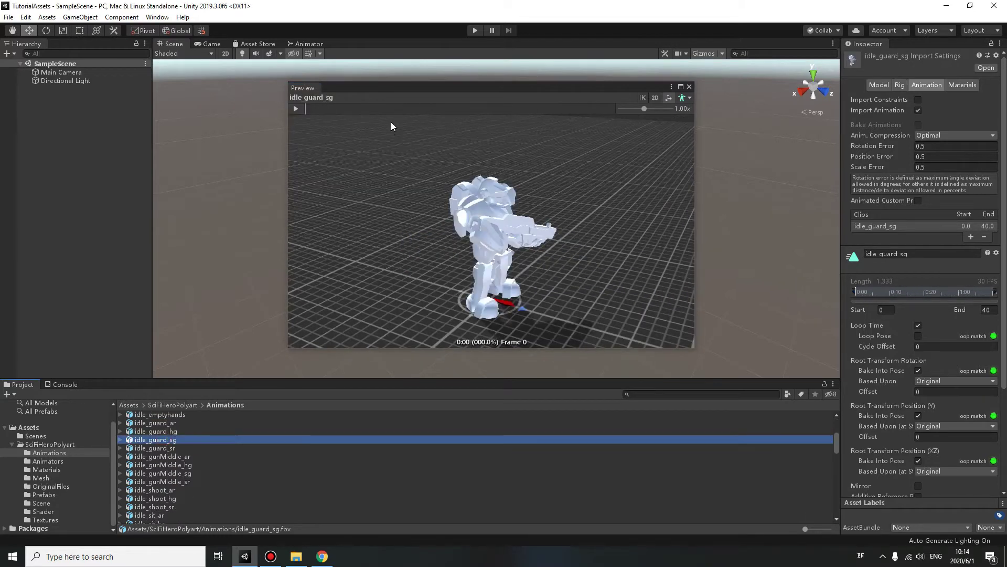
{"action": "left_click", "coordinate": [297, 108]}
{"action": "left_click_drag", "start_coordinate": [452, 252], "coordinate": [377, 258]}
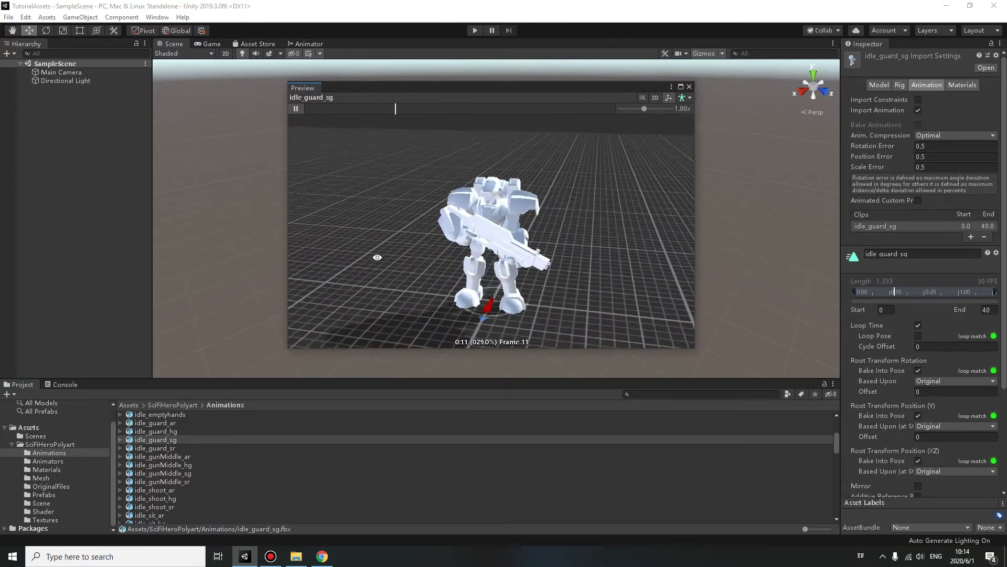
{"action": "left_click", "coordinate": [153, 489]}
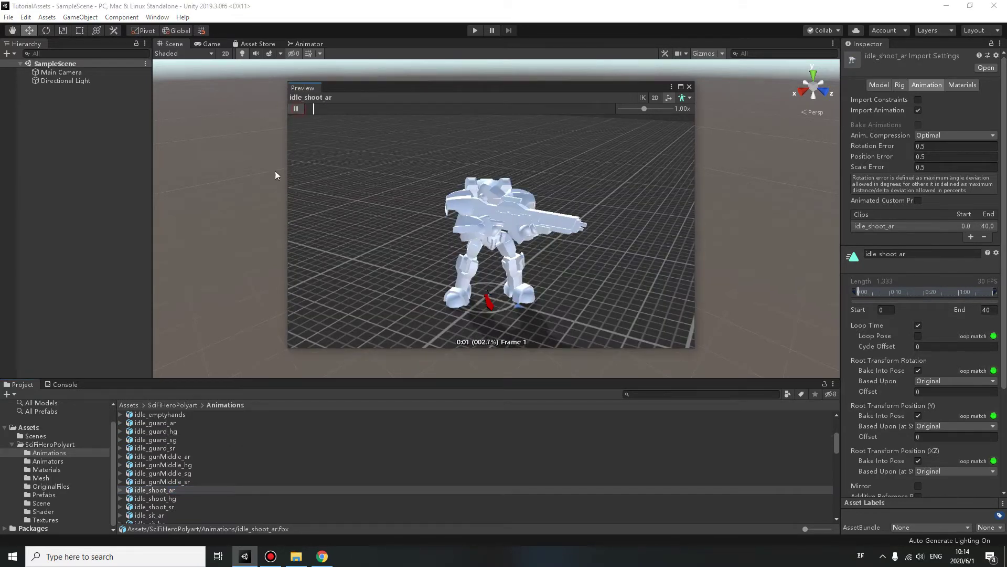
Play the interact_gunMiddle_hg animation in the preview
{"action": "scroll", "coordinate": [225, 462], "scroll_direction": "down", "scroll_amount": 3}
{"action": "left_click", "coordinate": [184, 446]}
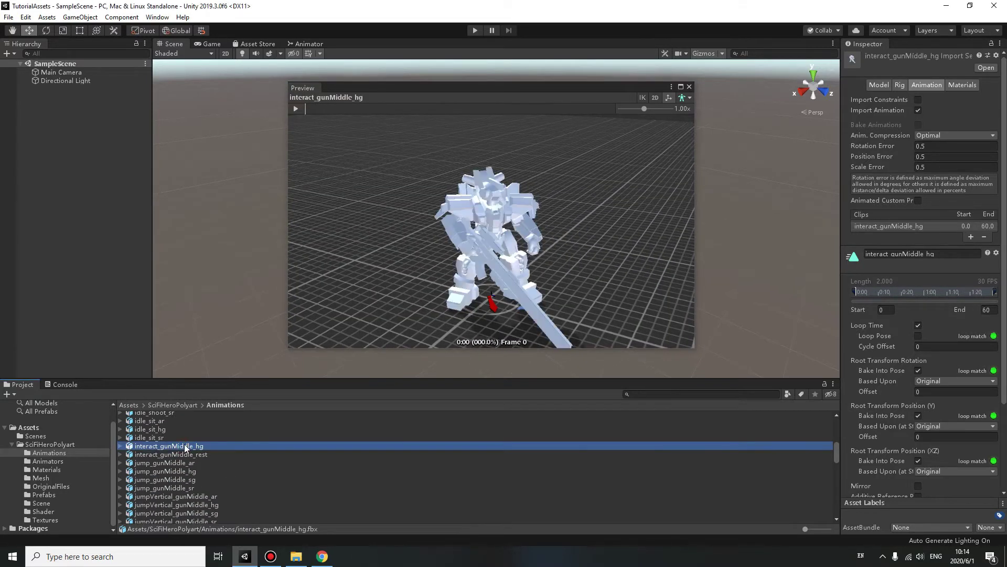
{"action": "left_click", "coordinate": [295, 109]}
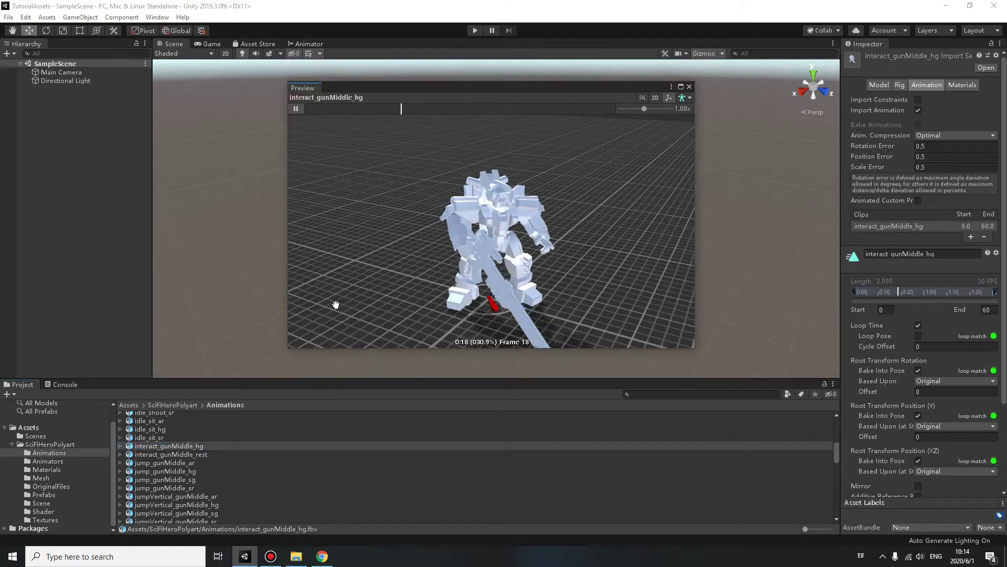
Inspect the run_guard_sr pose and play the reload_sit_ar animation in the preview
{"action": "scroll", "coordinate": [225, 457], "scroll_direction": "down", "scroll_amount": 2}
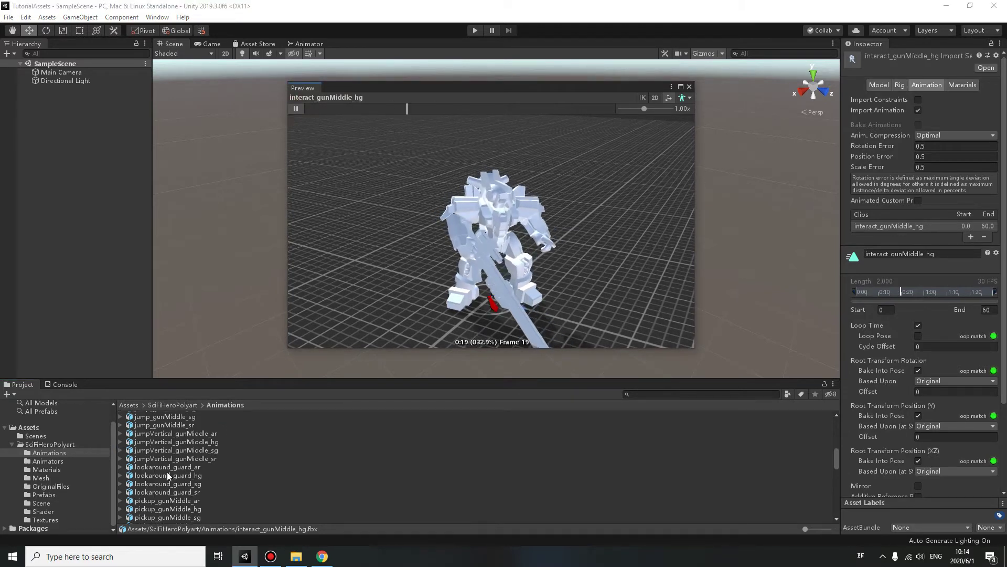
{"action": "left_click", "coordinate": [166, 476]}
{"action": "scroll", "coordinate": [165, 477], "scroll_direction": "down", "scroll_amount": 1}
{"action": "scroll", "coordinate": [165, 476], "scroll_direction": "down", "scroll_amount": 5}
{"action": "left_click", "coordinate": [165, 477]}
{"action": "left_click", "coordinate": [167, 444]}
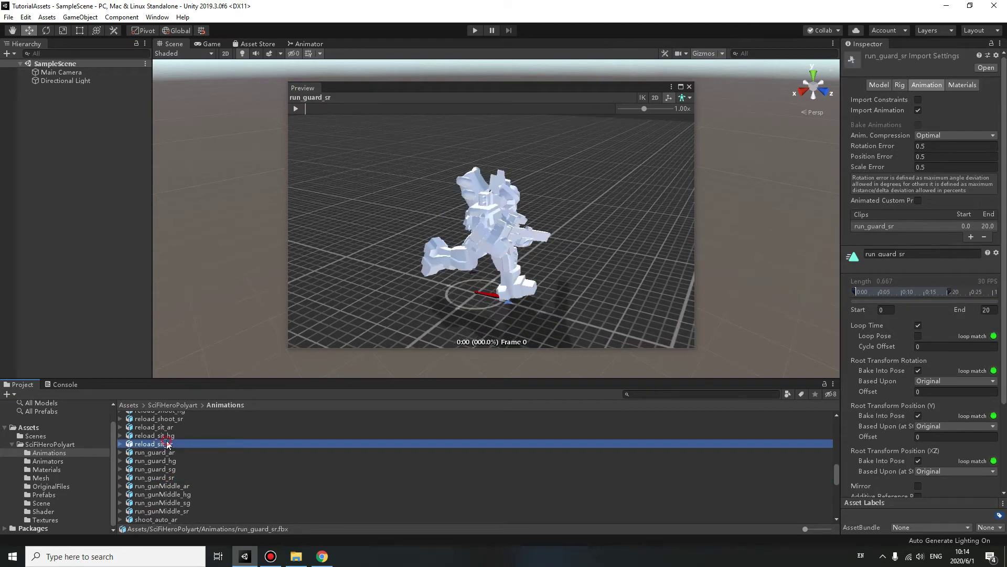
{"action": "left_click", "coordinate": [167, 427]}
{"action": "left_click", "coordinate": [296, 109]}
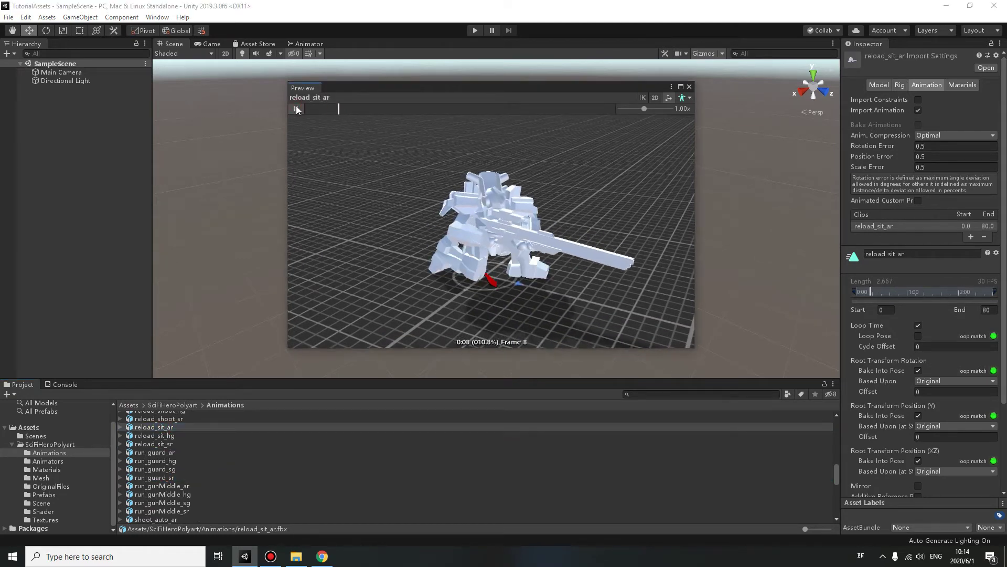
Select the run_guard_hg clip and play the run_gunMiddle_ar animation in the preview
{"action": "left_click", "coordinate": [174, 461]}
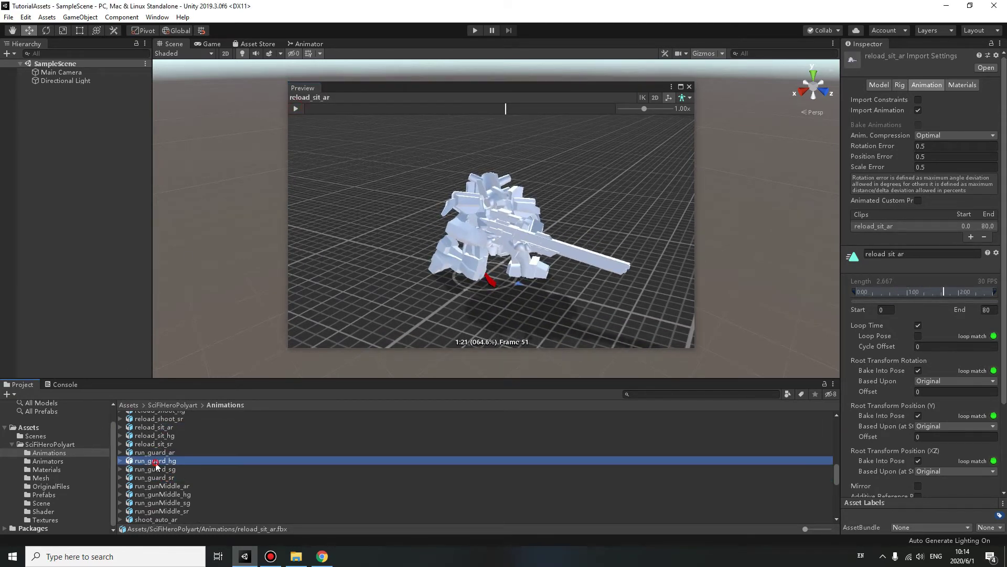
{"action": "left_click", "coordinate": [179, 487]}
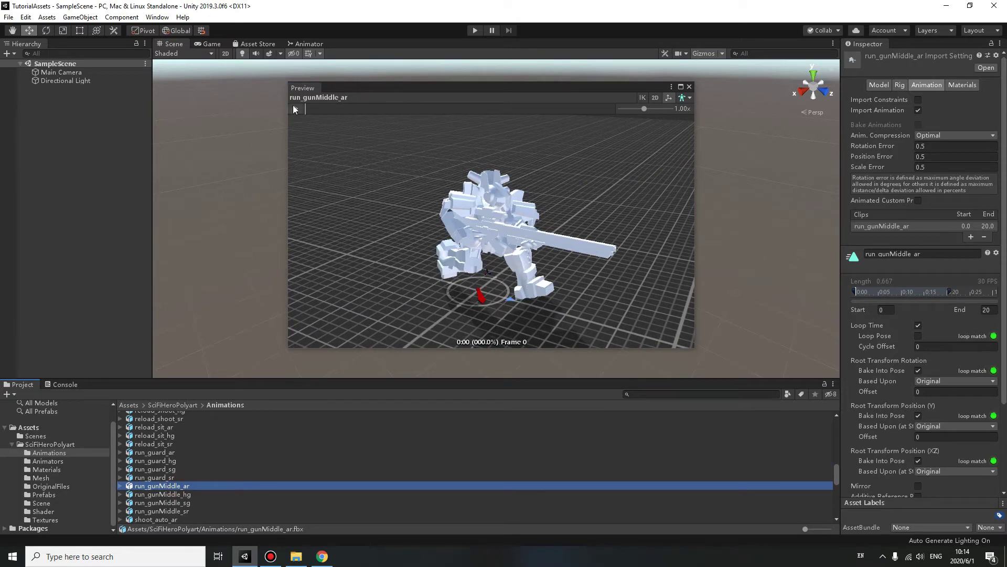
{"action": "left_click", "coordinate": [295, 109]}
View the shoot_single_ar and shoot_burst_ar poses in the preview
{"action": "scroll", "coordinate": [233, 454], "scroll_direction": "down", "scroll_amount": 3}
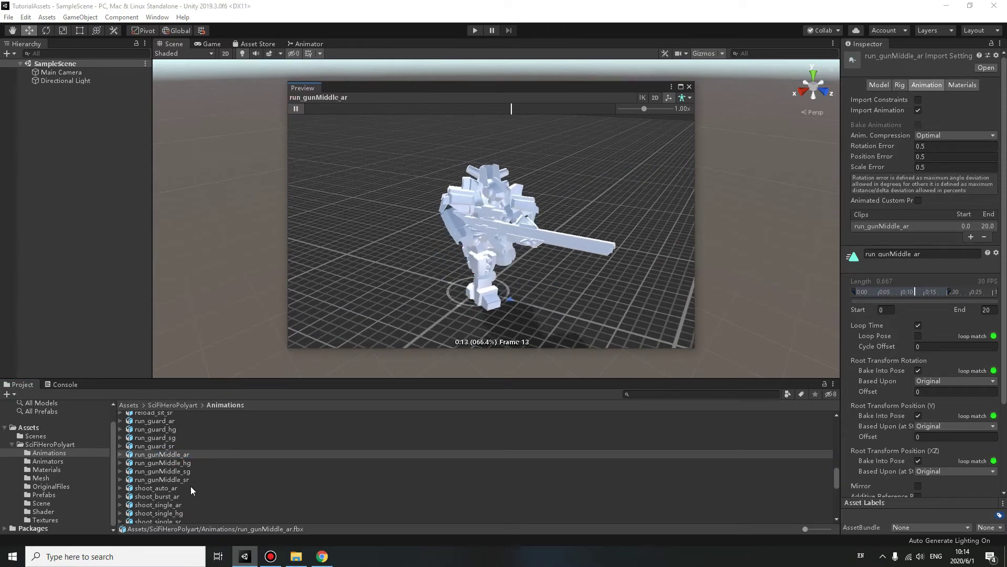
{"action": "scroll", "coordinate": [188, 486], "scroll_direction": "down", "scroll_amount": 3}
{"action": "left_click", "coordinate": [172, 474]}
{"action": "left_click", "coordinate": [171, 466]}
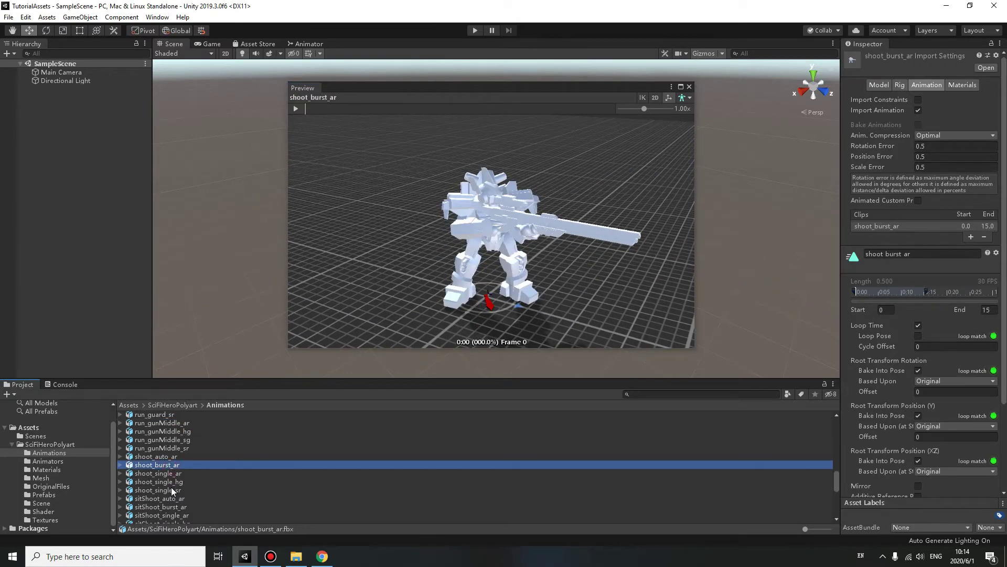
Play the sitShoot_burst_ar animation in the preview
{"action": "scroll", "coordinate": [171, 486], "scroll_direction": "down", "scroll_amount": 5}
{"action": "left_click", "coordinate": [171, 486]}
{"action": "left_click", "coordinate": [168, 444]}
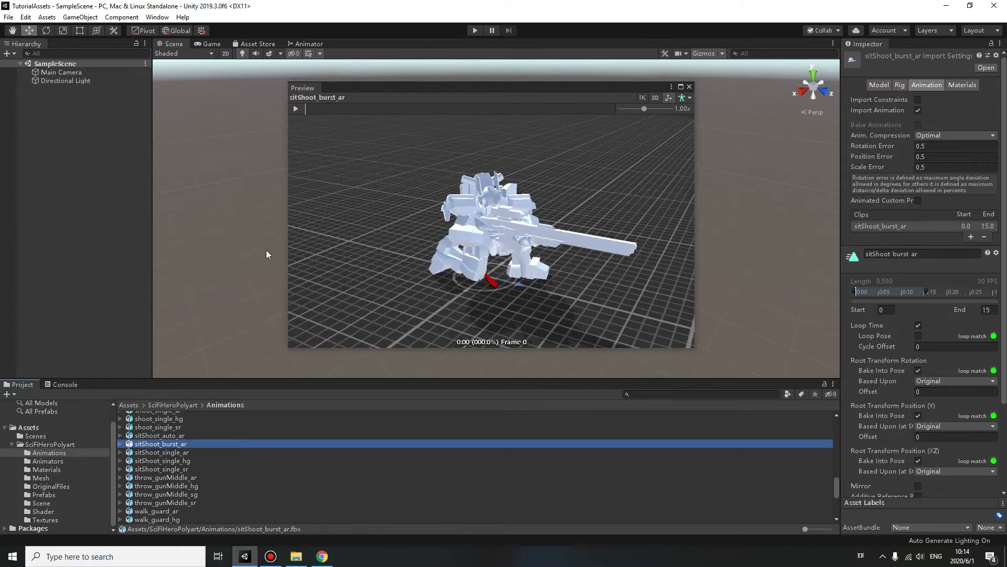
{"action": "left_click", "coordinate": [296, 108]}
View the walk_shoot_ar and walkBack_shoot_hg poses and play the walkBack_shoot_ar animation
{"action": "scroll", "coordinate": [223, 519], "scroll_direction": "down", "scroll_amount": 5}
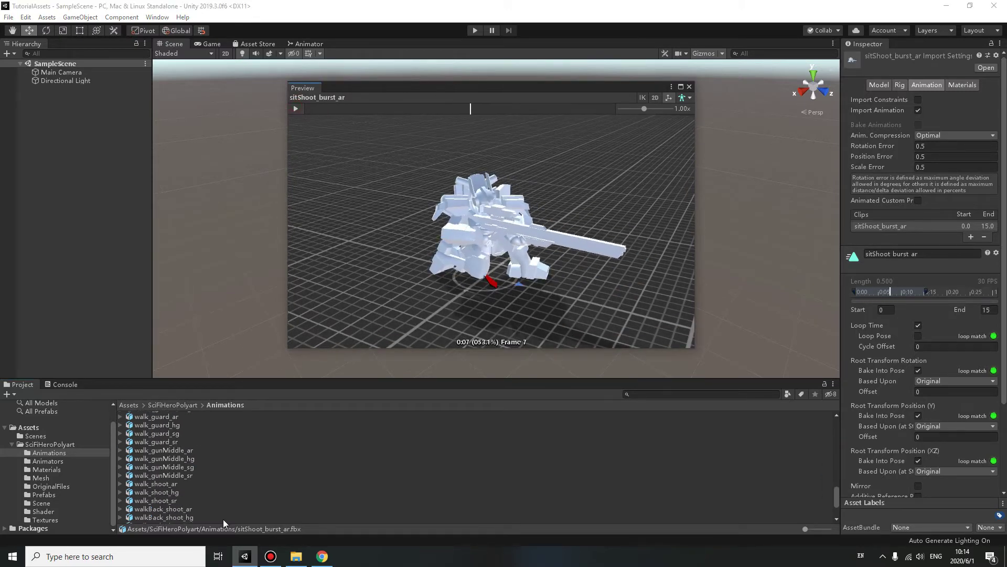
{"action": "left_click", "coordinate": [167, 484]}
{"action": "scroll", "coordinate": [181, 491], "scroll_direction": "down", "scroll_amount": 3}
{"action": "left_click", "coordinate": [173, 454]}
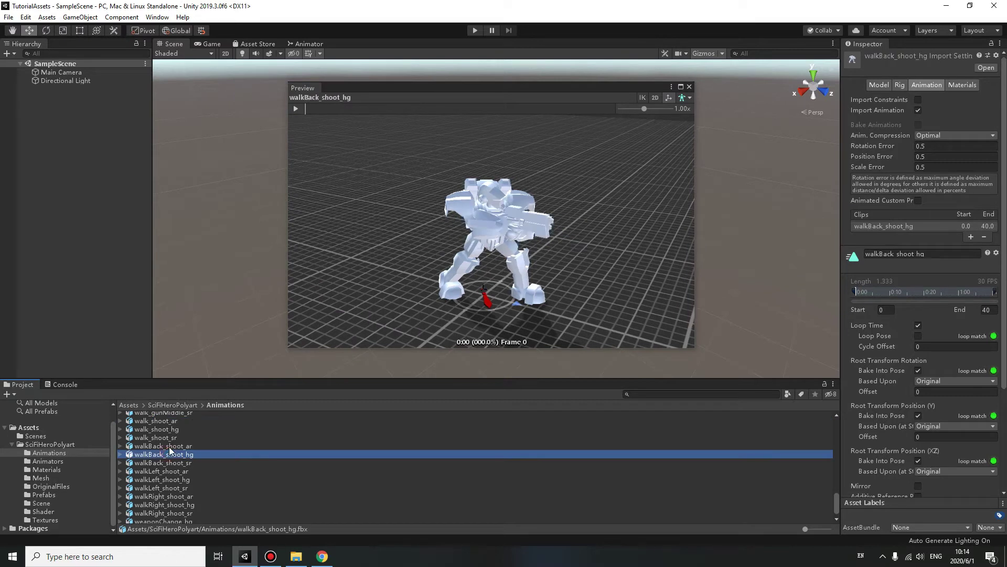
{"action": "left_click", "coordinate": [168, 446]}
{"action": "left_click", "coordinate": [295, 109]}
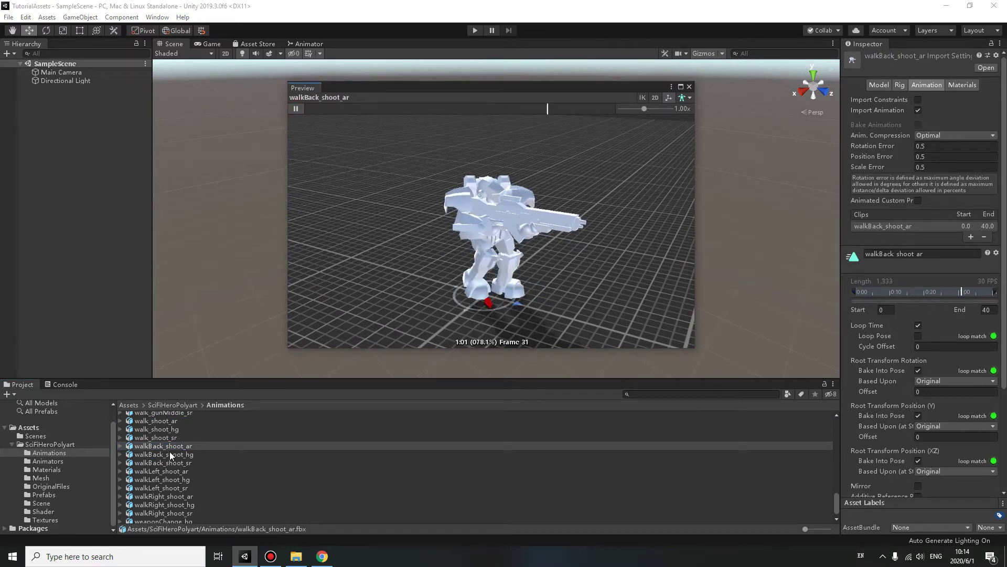
Select walkBack_shoot_hg and play the walkLeft_shoot_ar animation in the preview
{"action": "left_click", "coordinate": [169, 453]}
{"action": "left_click", "coordinate": [162, 471]}
{"action": "left_click", "coordinate": [296, 108]}
View the walkRight_shoot_hg, walkLeft_shoot_ar and walk_shoot_sr poses in the preview
{"action": "scroll", "coordinate": [196, 469], "scroll_direction": "down", "scroll_amount": 1}
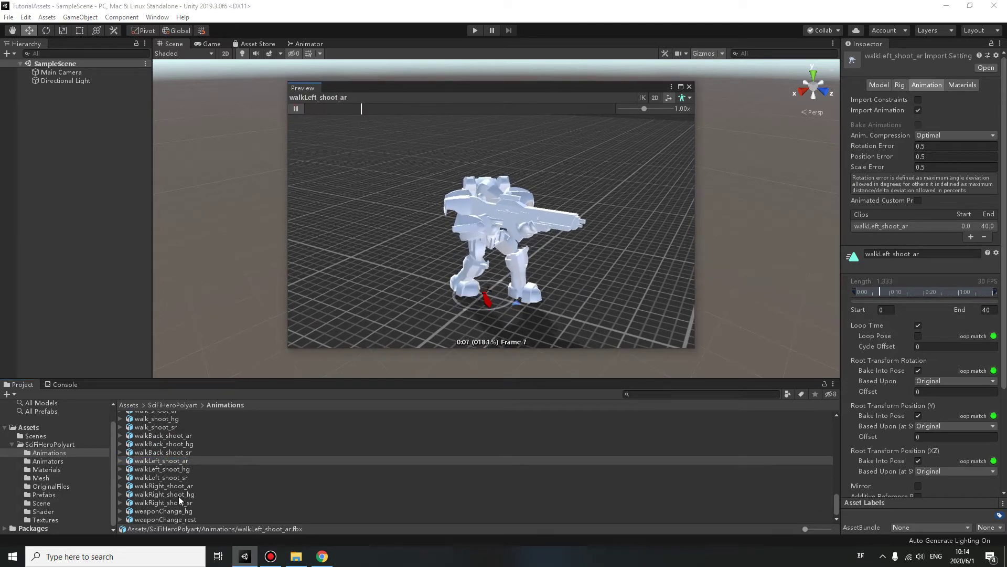
{"action": "left_click", "coordinate": [178, 494]}
{"action": "left_click", "coordinate": [172, 461]}
{"action": "scroll", "coordinate": [172, 460], "scroll_direction": "up", "scroll_amount": 1}
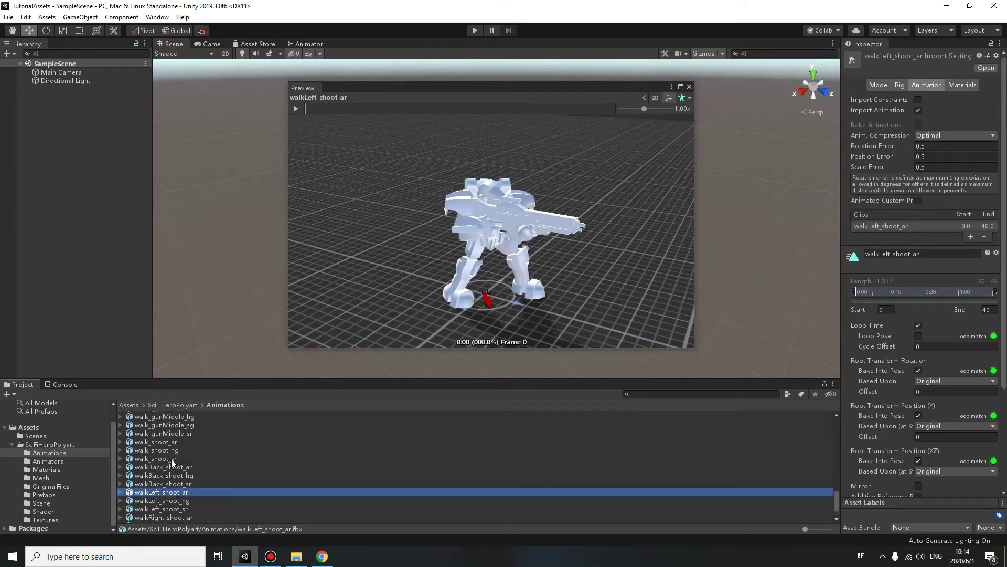
{"action": "left_click", "coordinate": [173, 461]}
Play the weaponChange_hg animation in the preview and pause it
{"action": "scroll", "coordinate": [175, 461], "scroll_direction": "down", "scroll_amount": 1}
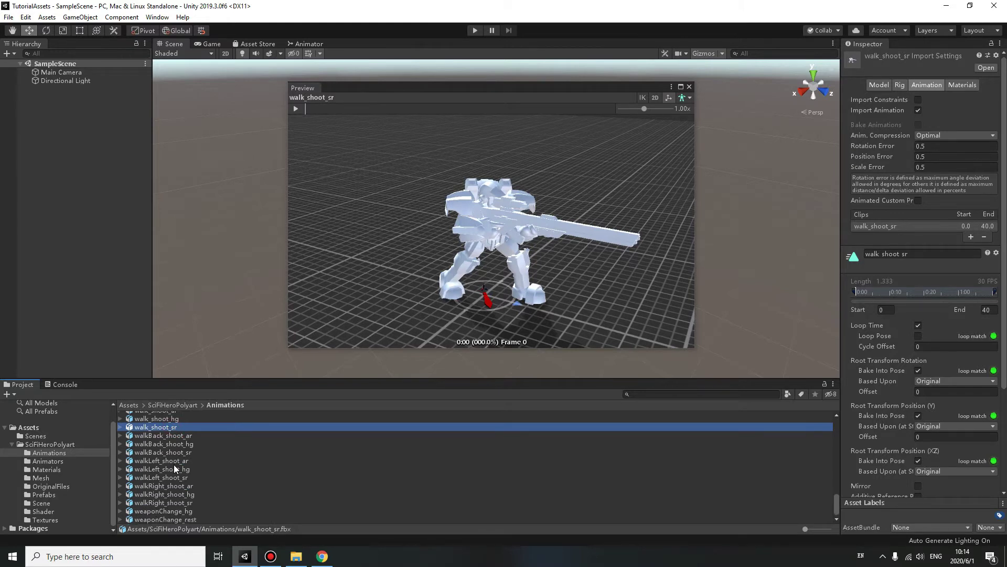
{"action": "left_click", "coordinate": [165, 511]}
{"action": "left_click", "coordinate": [296, 108]}
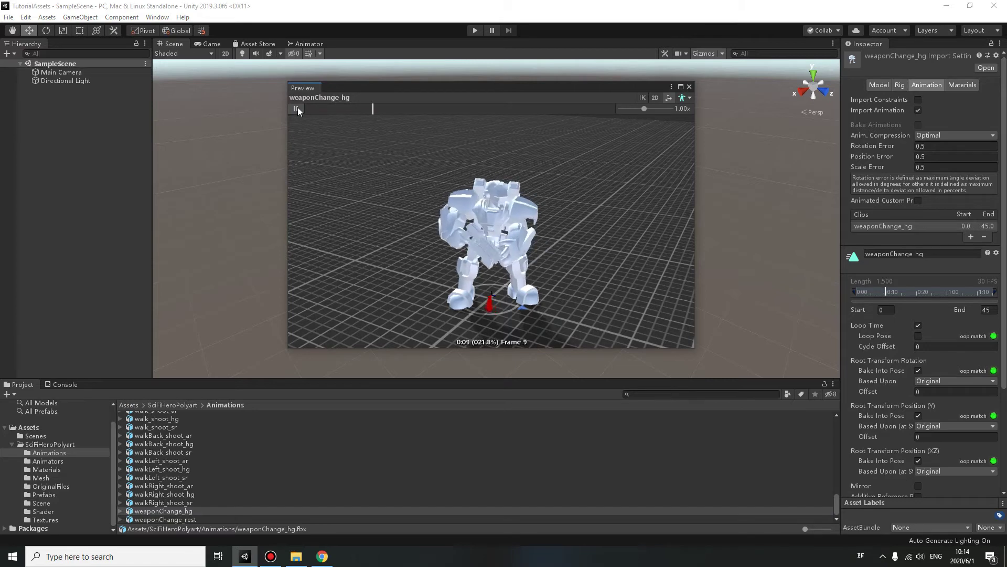
{"action": "left_click", "coordinate": [296, 108]}
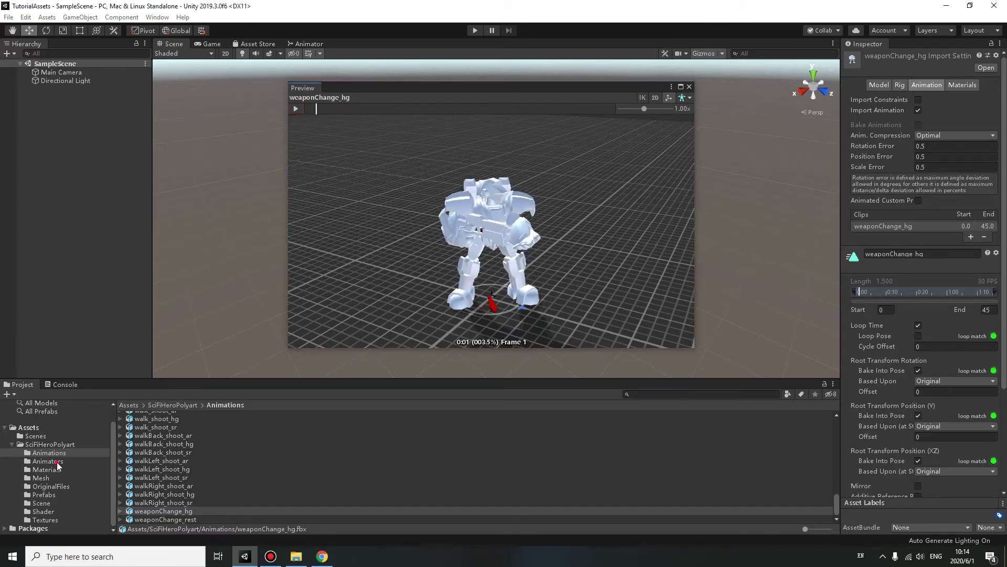
Open the Assault Rifle Control animator controller, close the floating preview, and examine the animation state graph
{"action": "left_click", "coordinate": [47, 461]}
{"action": "double_click", "coordinate": [152, 415]}
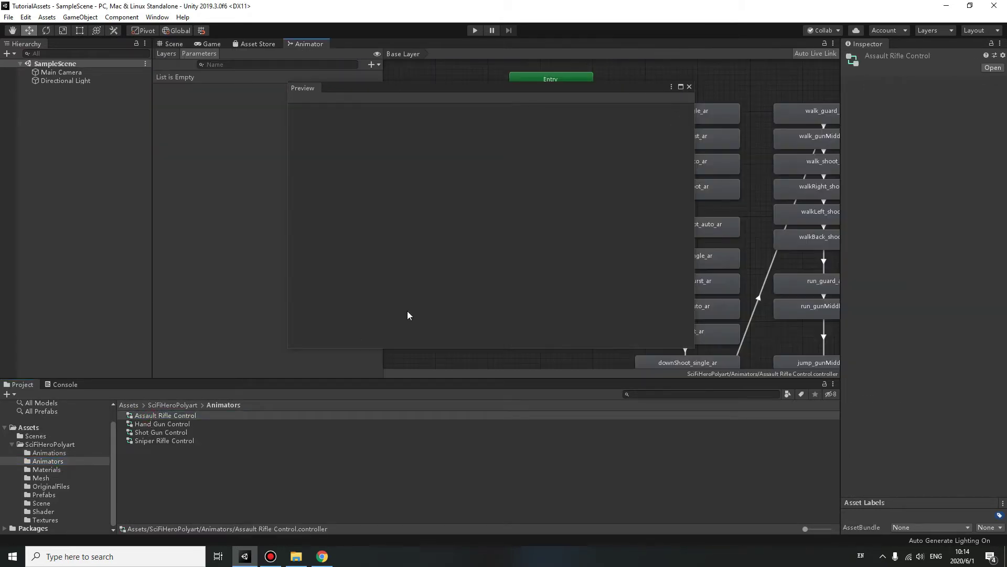
{"action": "left_click", "coordinate": [690, 86]}
{"action": "middle_click_drag", "start_coordinate": [539, 201], "coordinate": [379, 207]}
{"action": "scroll", "coordinate": [531, 211], "scroll_direction": "down", "scroll_amount": 3}
{"action": "middle_click_drag", "start_coordinate": [569, 215], "coordinate": [578, 261]}
{"action": "left_click_drag", "start_coordinate": [384, 204], "coordinate": [231, 210]}
{"action": "scroll", "coordinate": [623, 158], "scroll_direction": "up", "scroll_amount": 5}
{"action": "scroll", "coordinate": [623, 194], "scroll_direction": "down", "scroll_amount": 5}
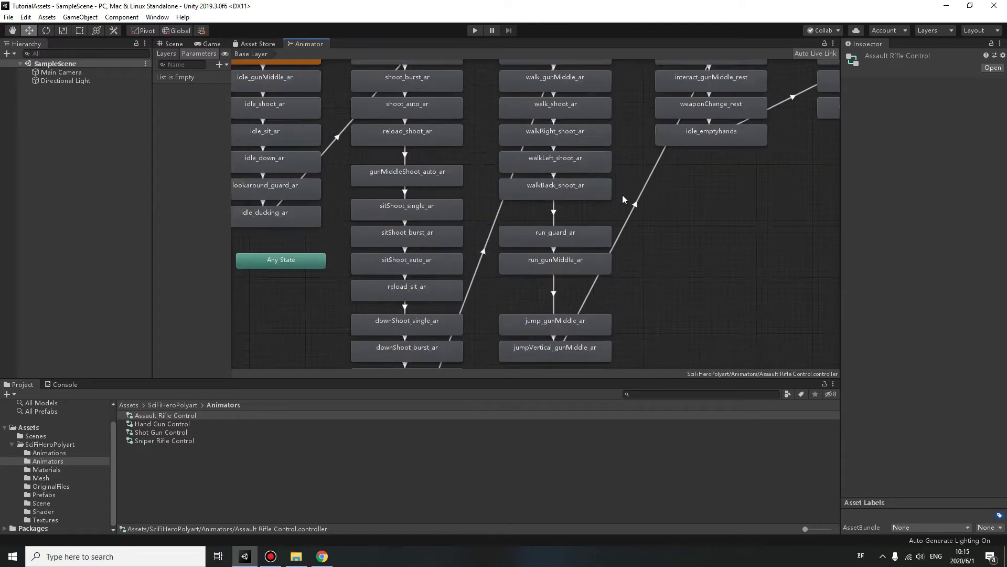
Inspect the PolyartMaskTint 1 material in the Materials folder, shrinking its preview to expose all its properties
{"action": "left_click", "coordinate": [29, 469]}
{"action": "left_click", "coordinate": [158, 441]}
{"action": "left_click", "coordinate": [168, 425]}
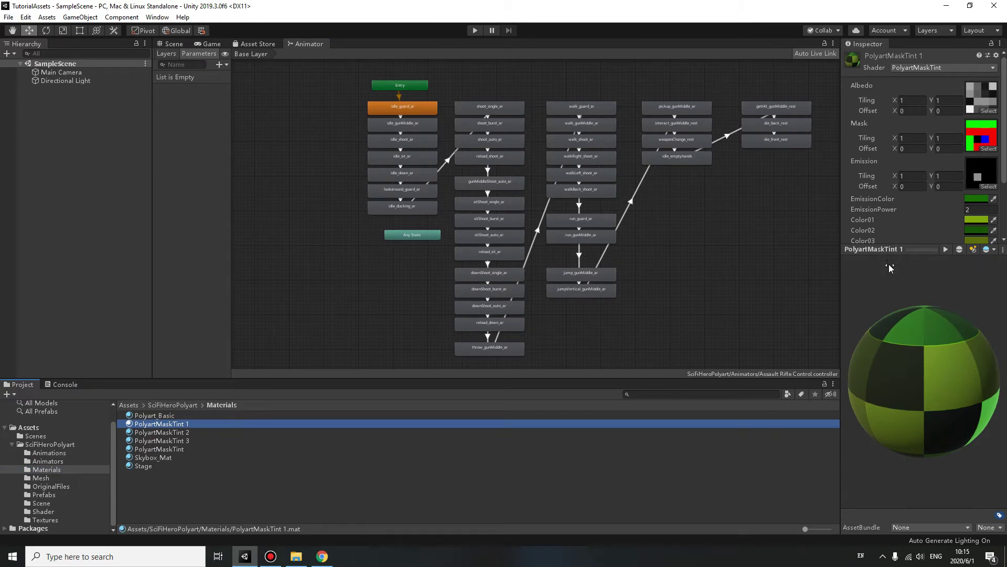
{"action": "left_click_drag", "start_coordinate": [894, 246], "coordinate": [894, 385]}
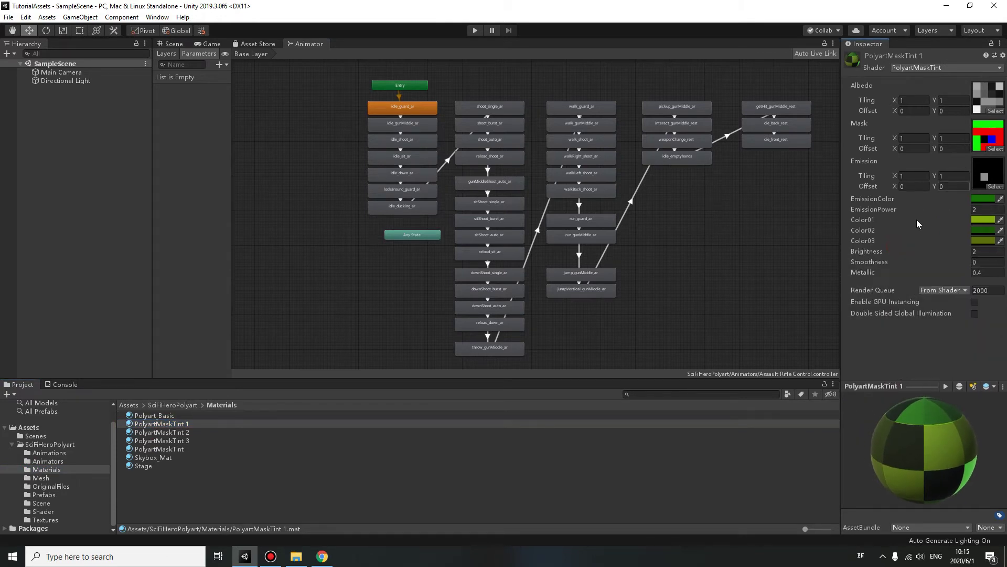
Expand GrenadeMesh in the Mesh folder and inspect the Grenade mesh's geometry
{"action": "left_click", "coordinate": [41, 478]}
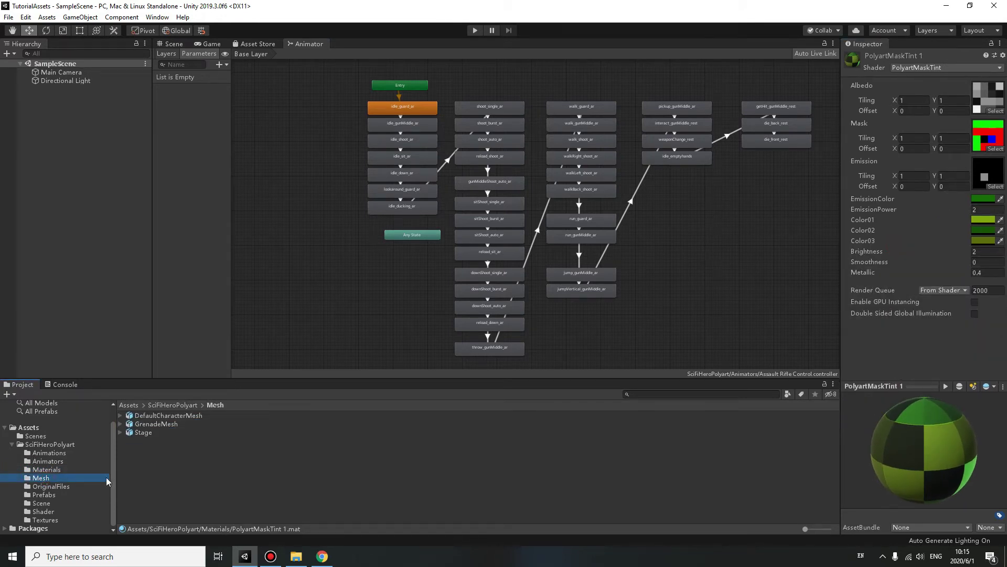
{"action": "left_click", "coordinate": [157, 424]}
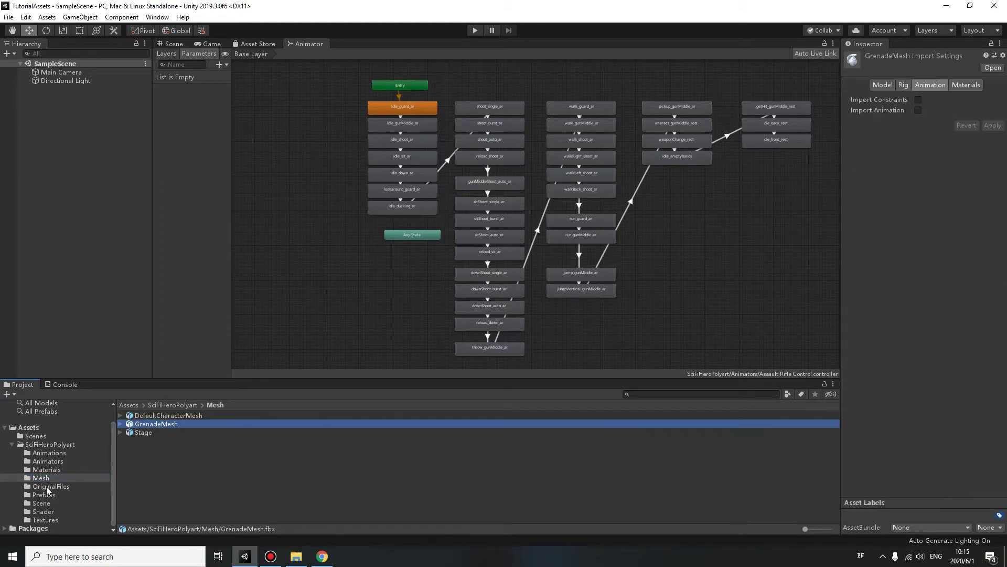
{"action": "left_click", "coordinate": [122, 423]}
{"action": "left_click", "coordinate": [155, 433]}
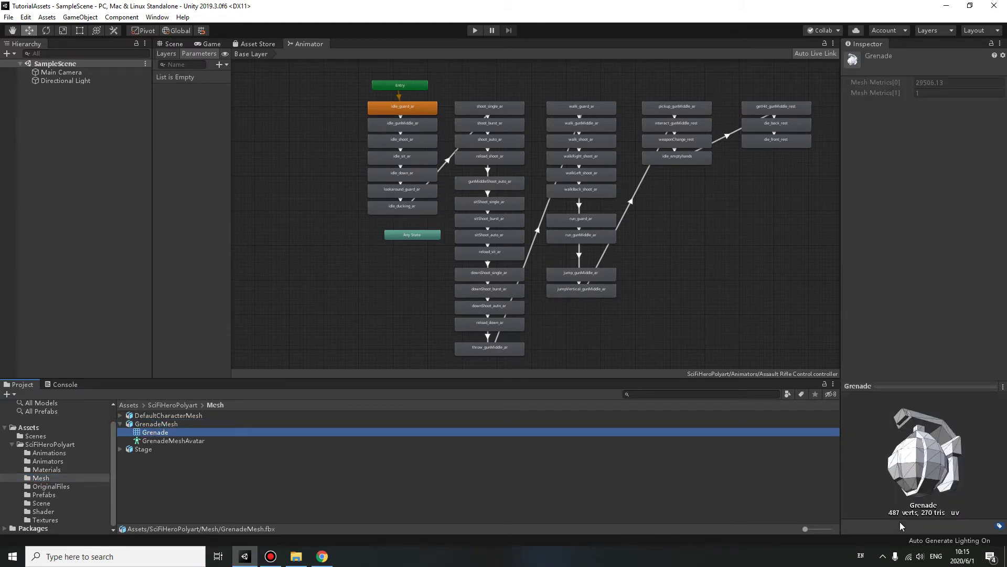
Expand DefaultCharacterMesh and inspect the Backpack1 and Backpack2 meshes
{"action": "left_click", "coordinate": [120, 416]}
{"action": "left_click", "coordinate": [157, 457]}
{"action": "scroll", "coordinate": [152, 469], "scroll_direction": "down", "scroll_amount": 5}
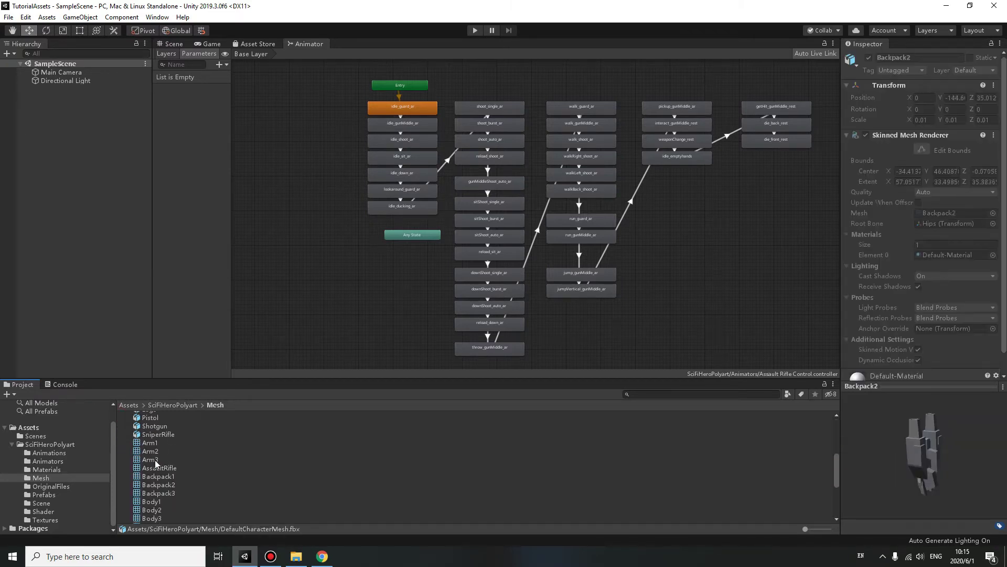
{"action": "left_click", "coordinate": [153, 476]}
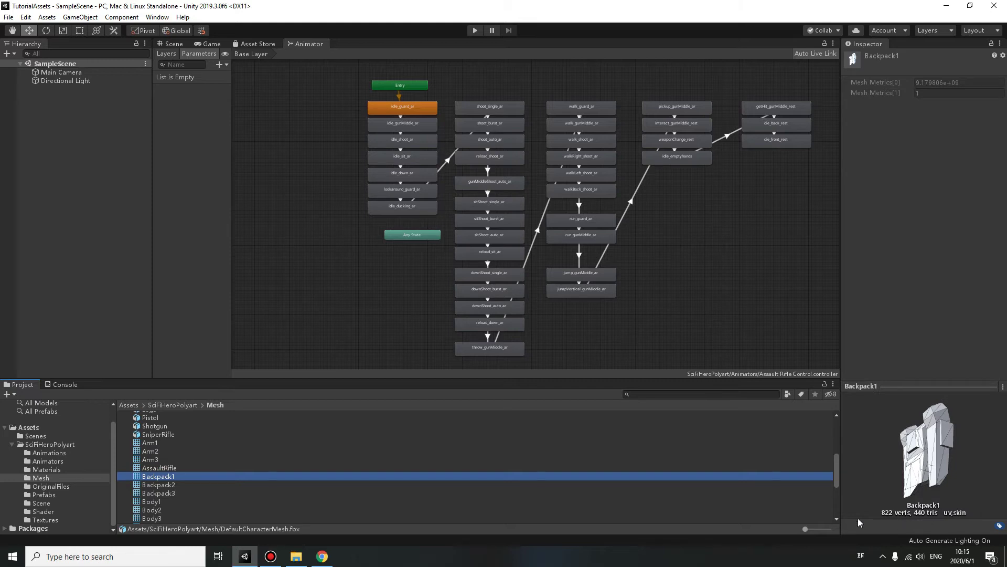
{"action": "left_click", "coordinate": [178, 484]}
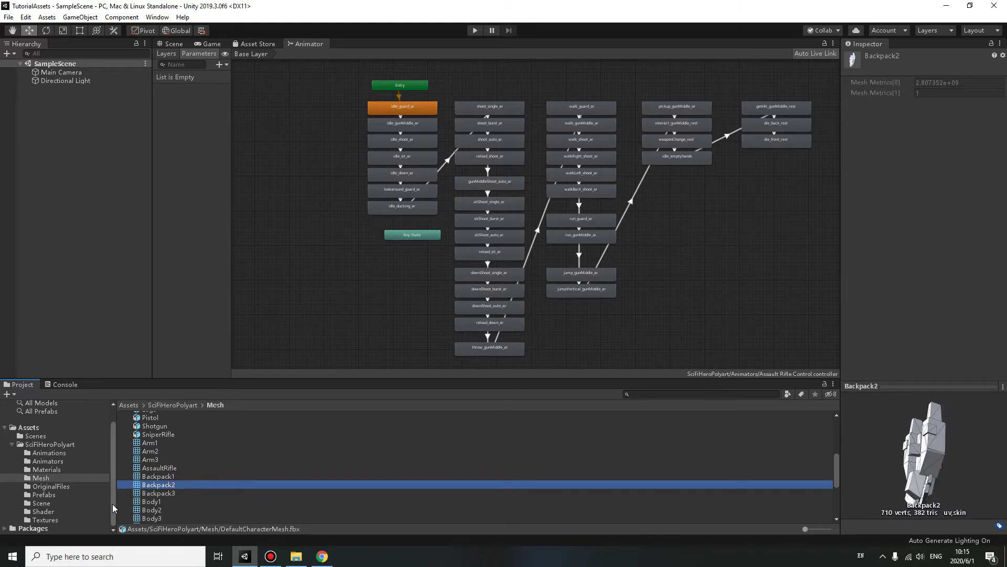
Look through the contents of the package's OriginalFiles and Prefabs folders
{"action": "left_click", "coordinate": [51, 487]}
{"action": "left_click", "coordinate": [43, 495]}
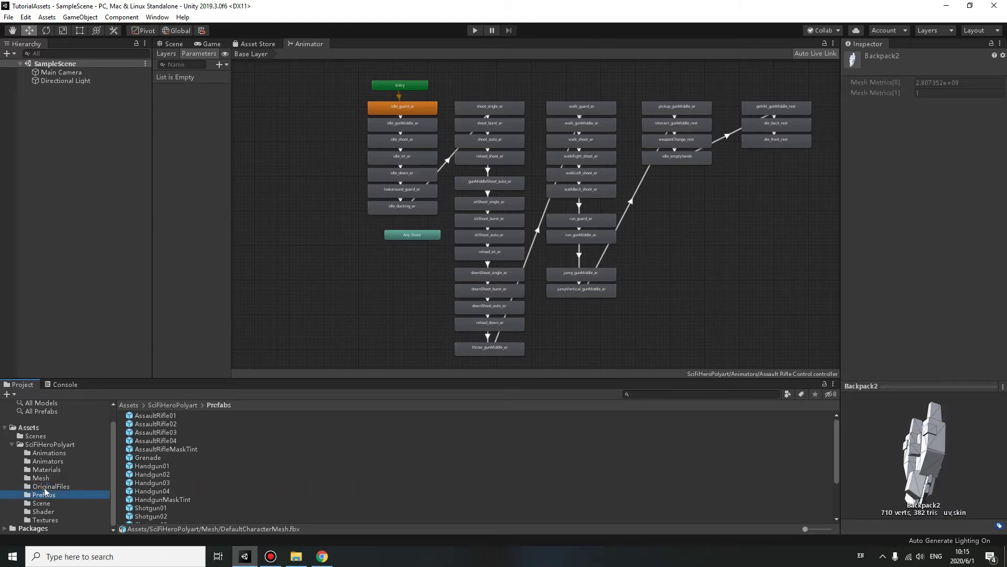
{"action": "left_click", "coordinate": [59, 486]}
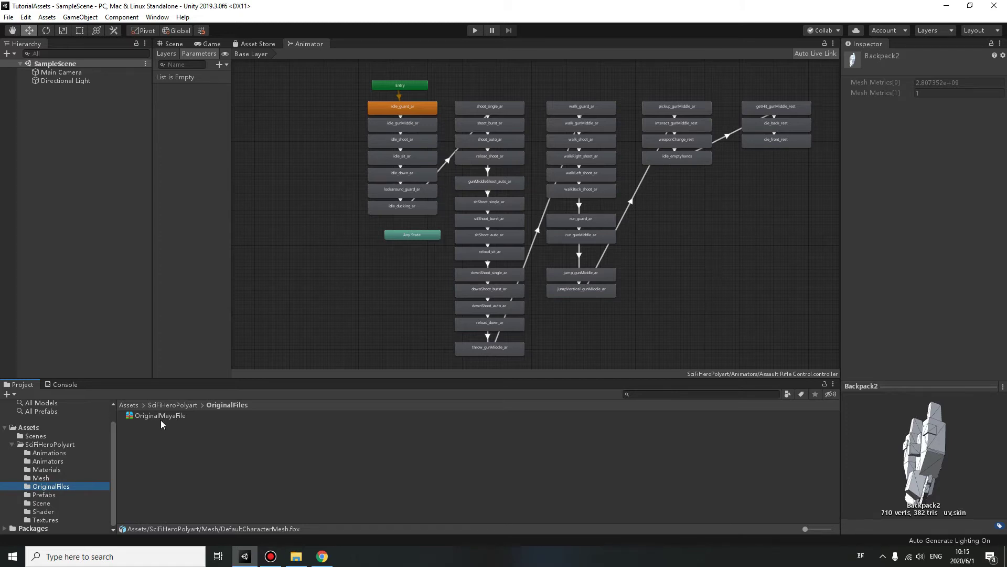
{"action": "left_click", "coordinate": [43, 494]}
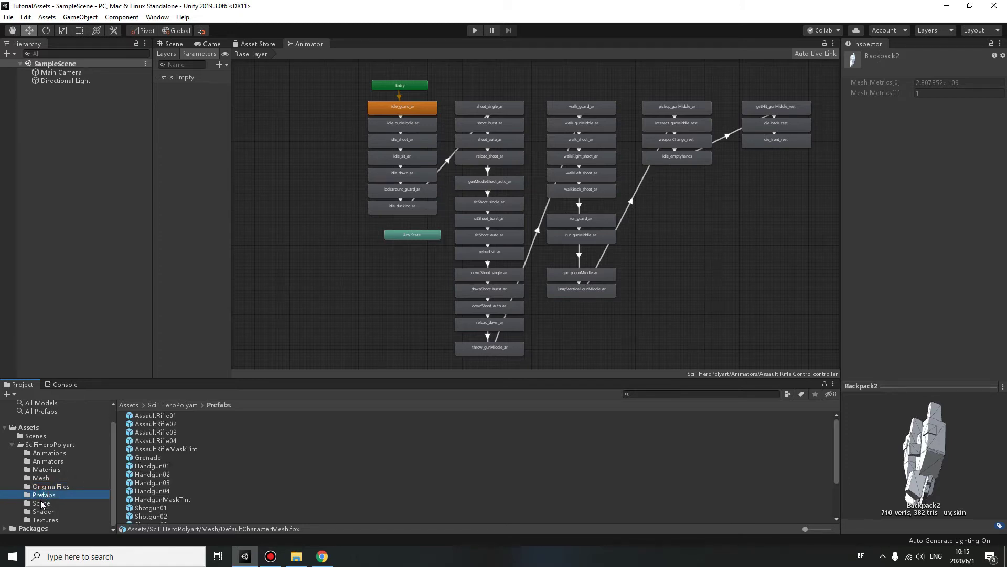
Inspect the PolyartMaskTint shader in the Shader folder and the MaskTintPolyart texture in the Textures folder
{"action": "left_click", "coordinate": [41, 502]}
{"action": "left_click", "coordinate": [43, 511]}
{"action": "left_click", "coordinate": [157, 415]}
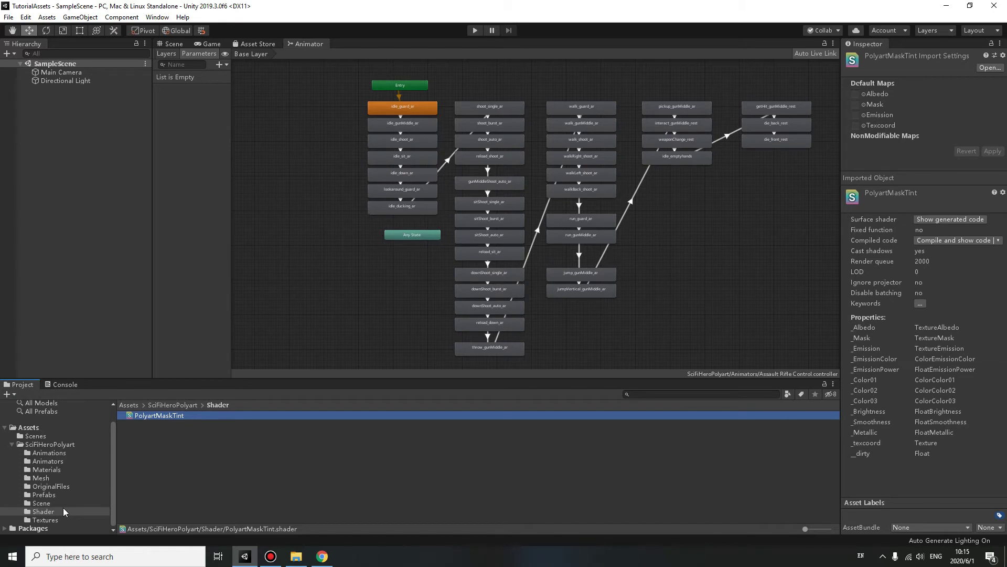
{"action": "left_click", "coordinate": [47, 520]}
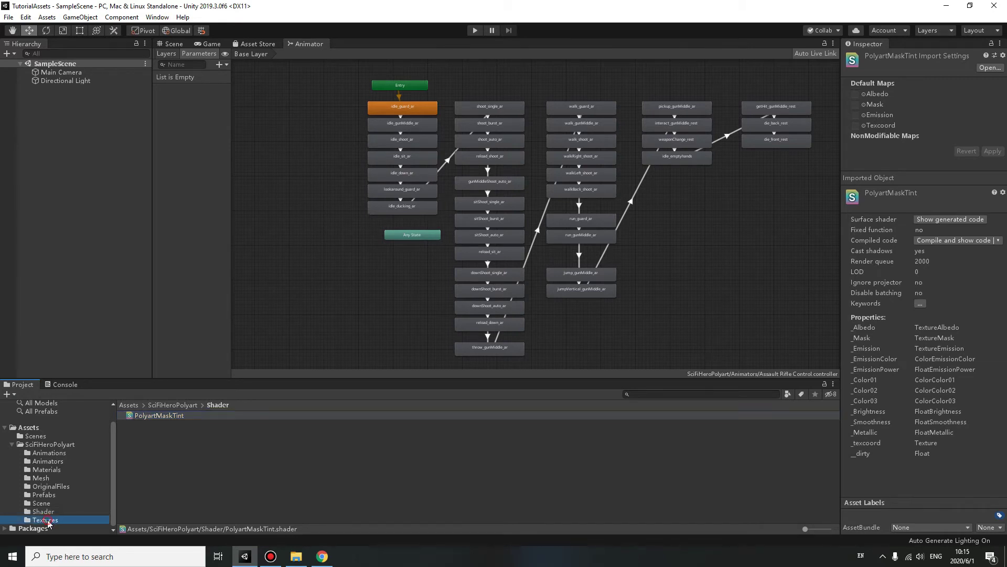
{"action": "left_click", "coordinate": [151, 426]}
Open the AllTogether demo scene from the package's Scene folder
{"action": "left_click", "coordinate": [50, 469]}
{"action": "left_click", "coordinate": [50, 486]}
{"action": "left_click", "coordinate": [44, 494]}
{"action": "left_click", "coordinate": [41, 503]}
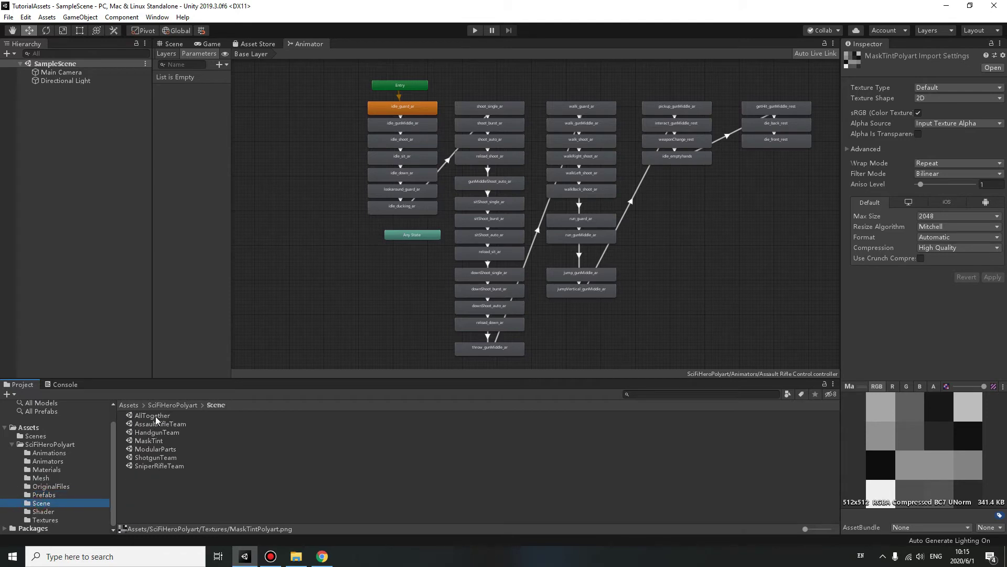
{"action": "double_click", "coordinate": [152, 415]}
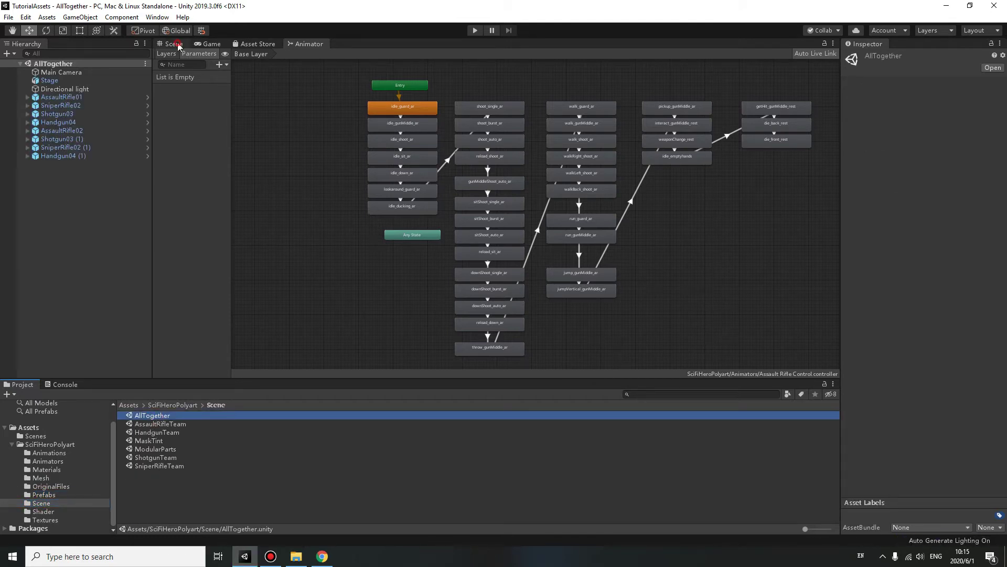
View the AllTogether characters in the Scene view, run the scene in play mode, and stop it
{"action": "left_click", "coordinate": [179, 45]}
{"action": "right_click_drag", "start_coordinate": [530, 286], "coordinate": [499, 259]}
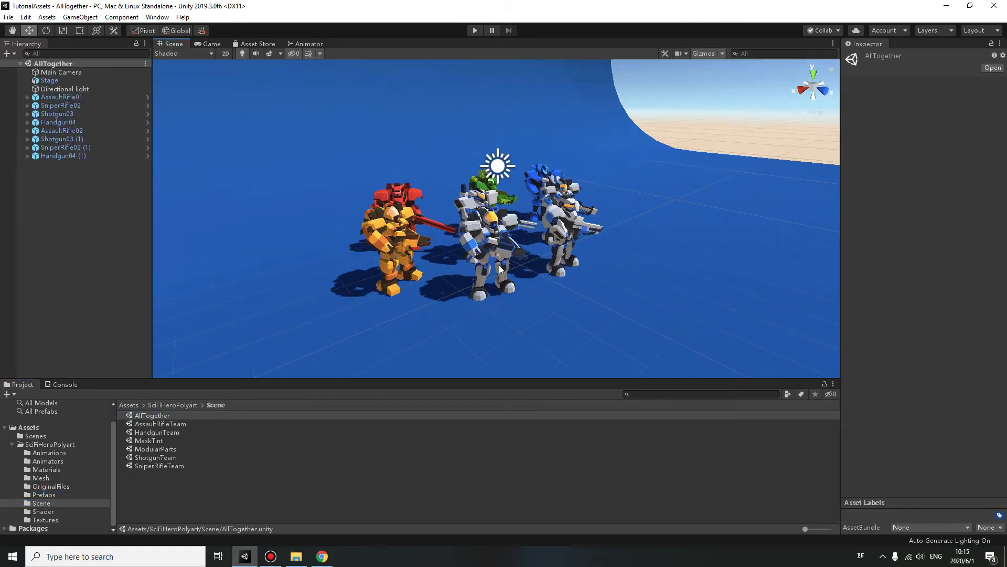
{"action": "left_click", "coordinate": [474, 31]}
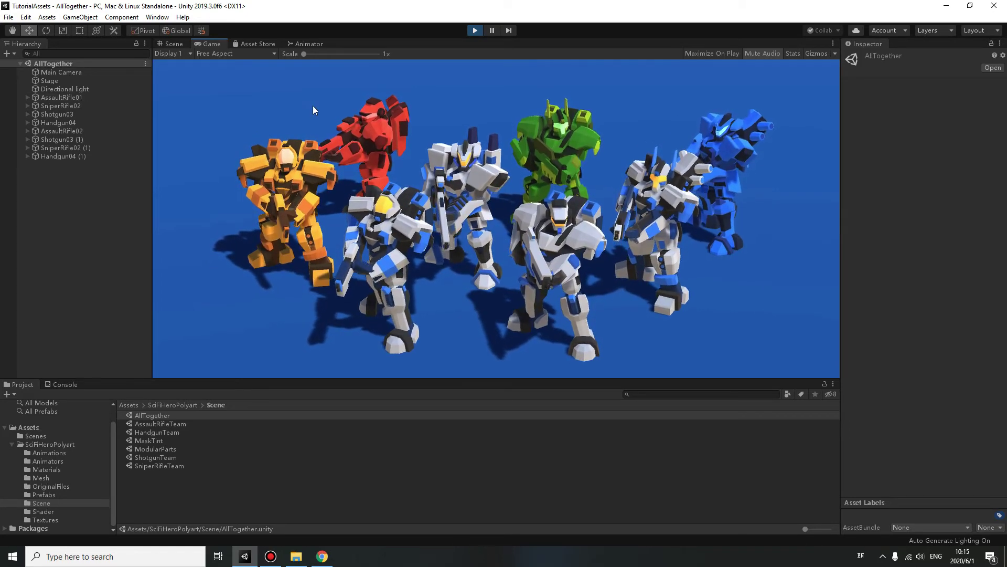
{"action": "left_click", "coordinate": [474, 32]}
Open the AssaultRifleTeam scene, run it in play mode, and stop it
{"action": "double_click", "coordinate": [162, 423]}
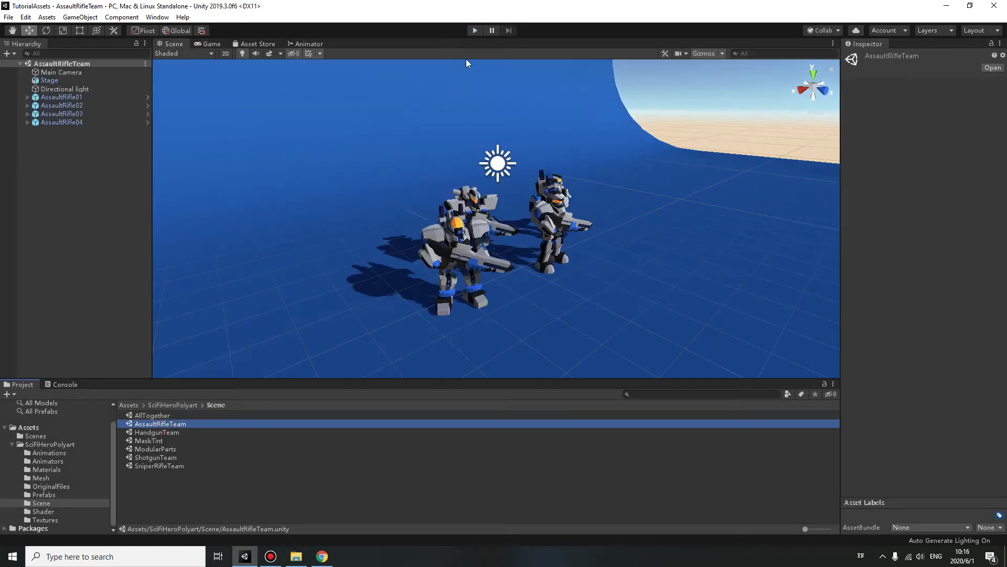
{"action": "left_click", "coordinate": [477, 31]}
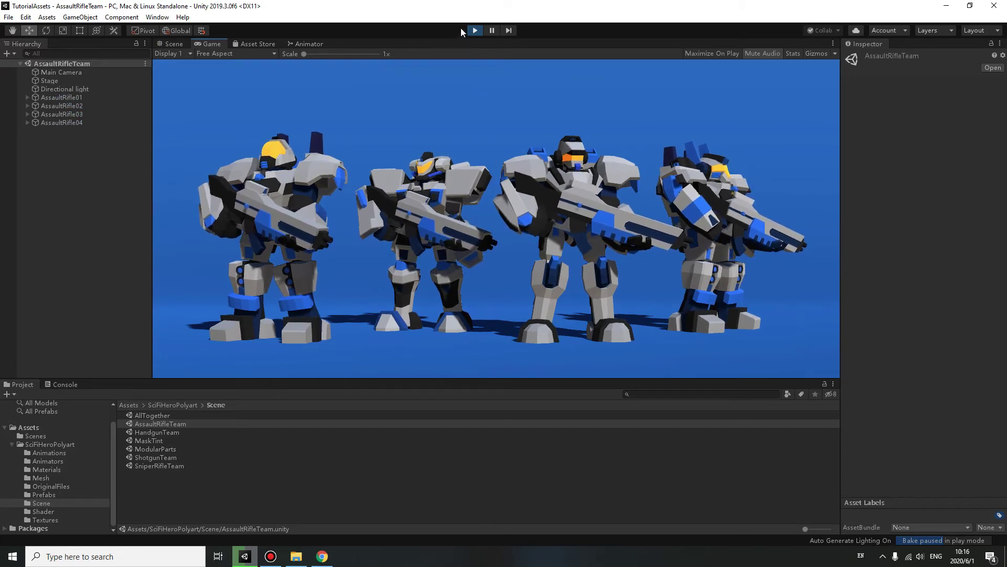
{"action": "left_click", "coordinate": [475, 30]}
Open the HandgunTeam scene, run it in play mode, and stop it
{"action": "double_click", "coordinate": [157, 432]}
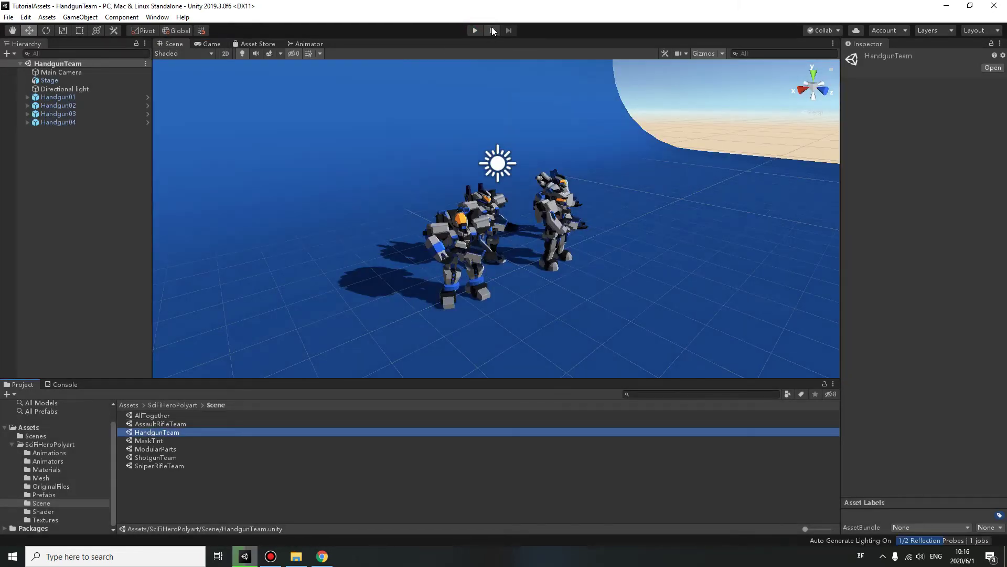
{"action": "left_click", "coordinate": [472, 31]}
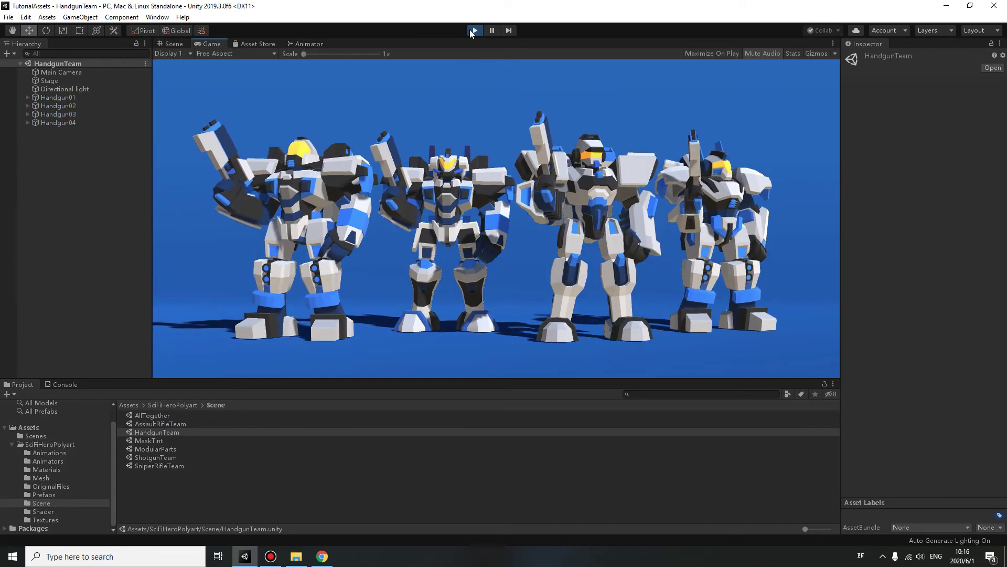
{"action": "left_click", "coordinate": [470, 30]}
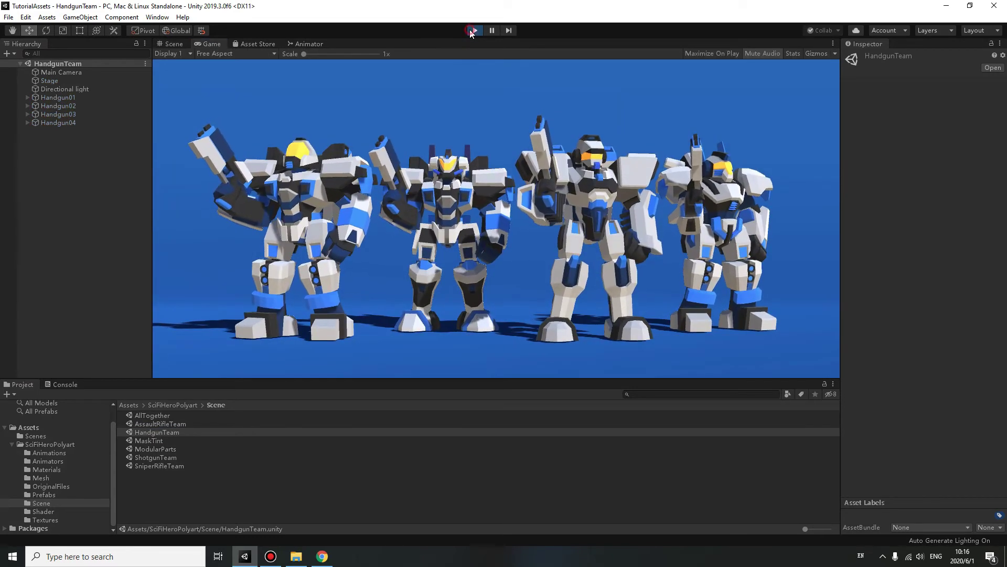
View the ShotgunTeam scene, and open the ModularParts scene for a short play mode run
{"action": "double_click", "coordinate": [148, 458]}
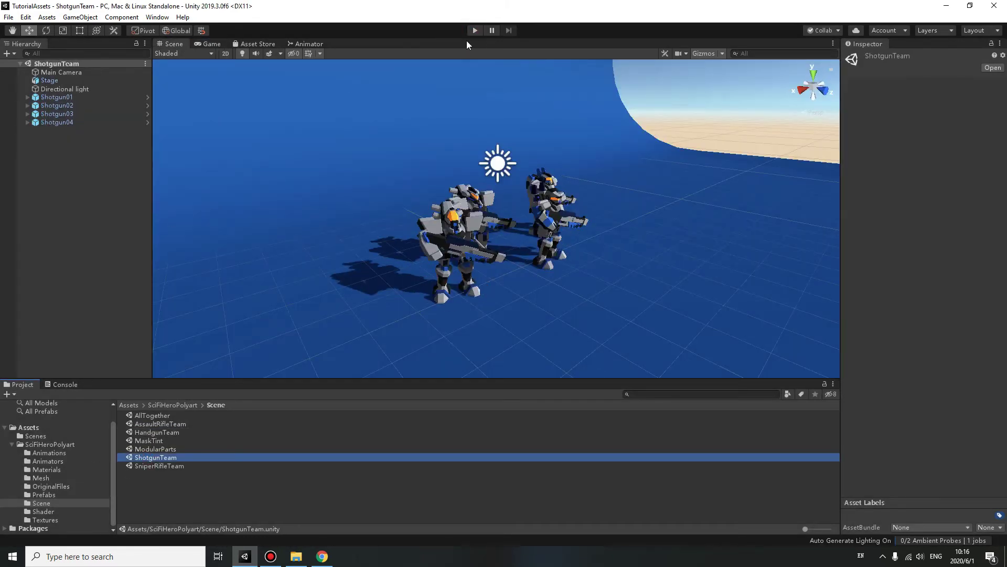
{"action": "double_click", "coordinate": [152, 449]}
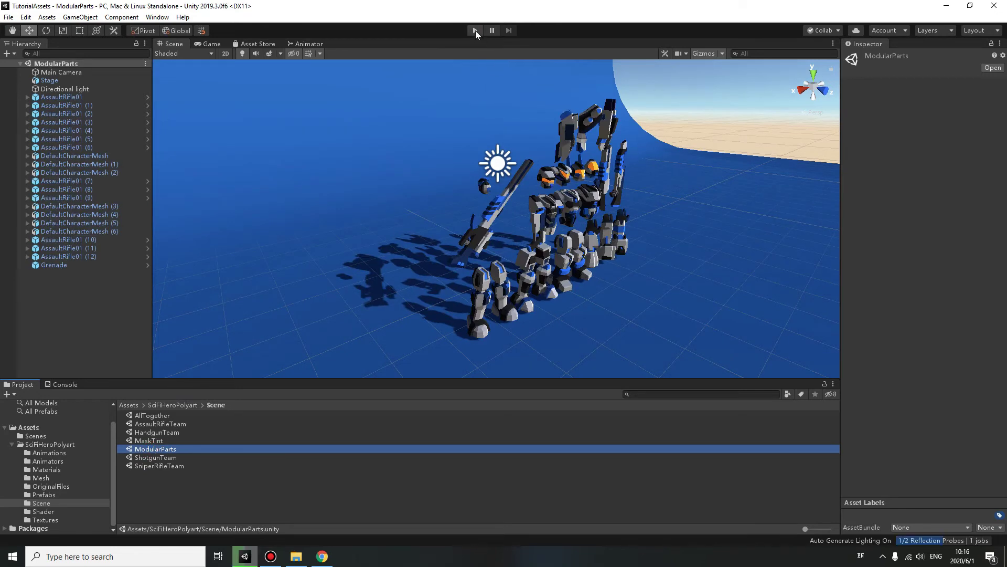
{"action": "left_click", "coordinate": [475, 30]}
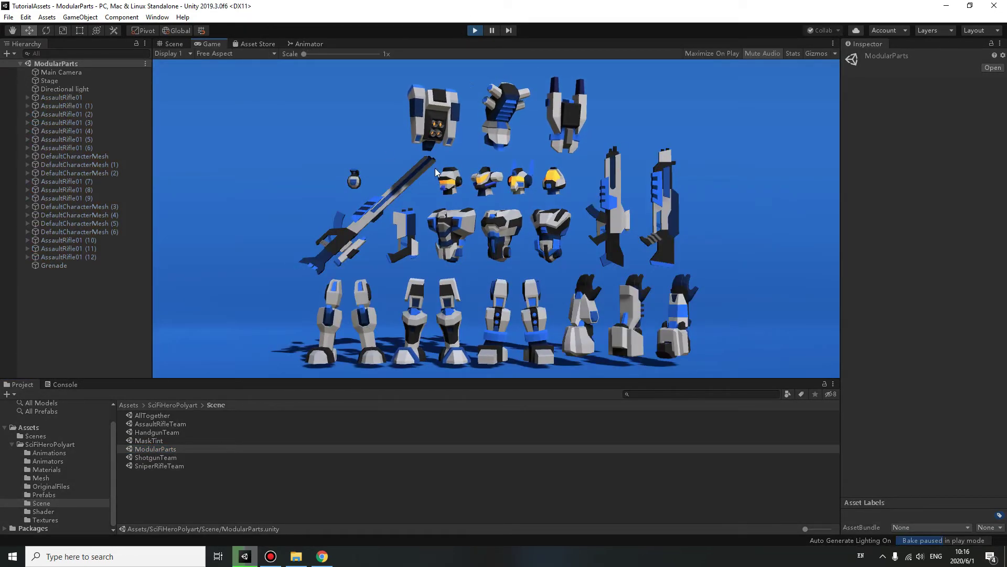
{"action": "left_click", "coordinate": [475, 30]}
Open the MaskTint scene, run it in play mode, and stop it
{"action": "double_click", "coordinate": [149, 441]}
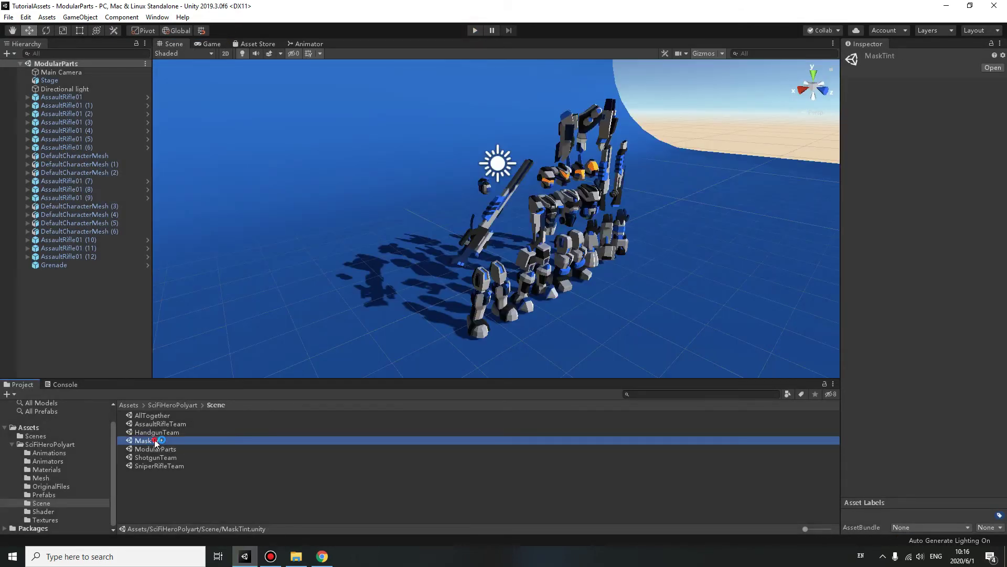
{"action": "left_click", "coordinate": [473, 30]}
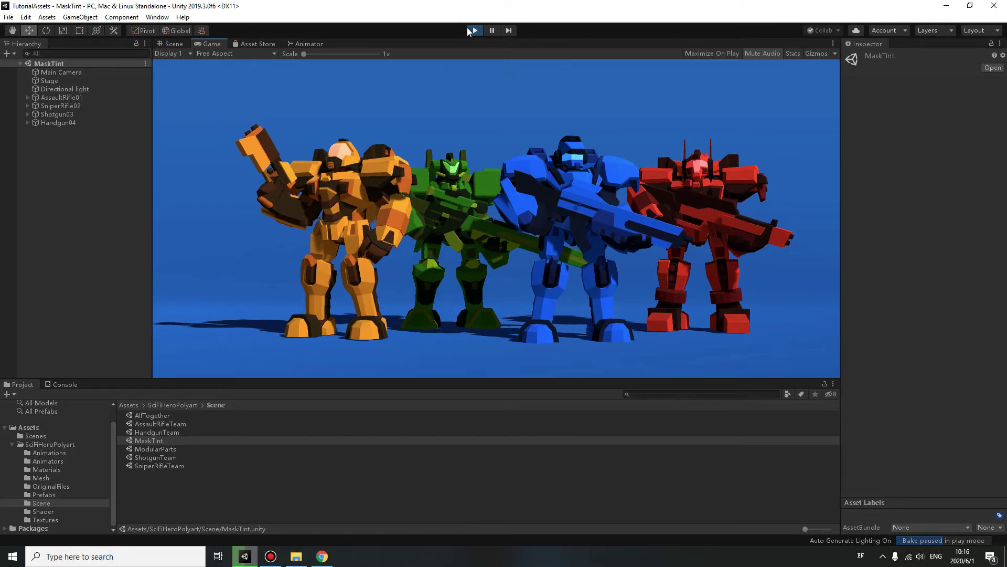
{"action": "left_click", "coordinate": [473, 30]}
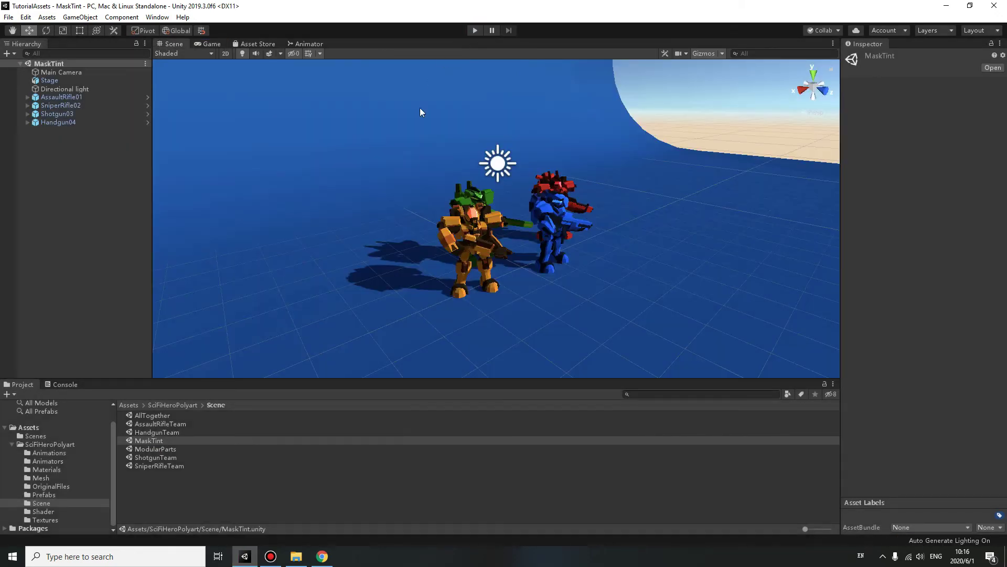
Move the orange Handgun04 character away from the others, setting its X position to 2.81
{"action": "left_click", "coordinate": [478, 245]}
{"action": "scroll", "coordinate": [487, 244], "scroll_direction": "up", "scroll_amount": 6}
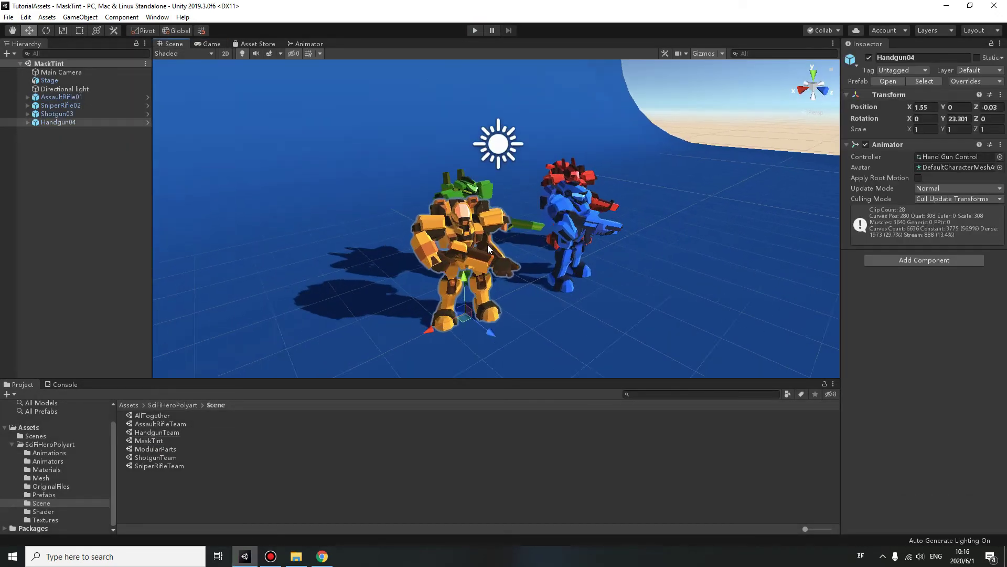
{"action": "right_click_drag", "start_coordinate": [487, 245], "coordinate": [410, 253]}
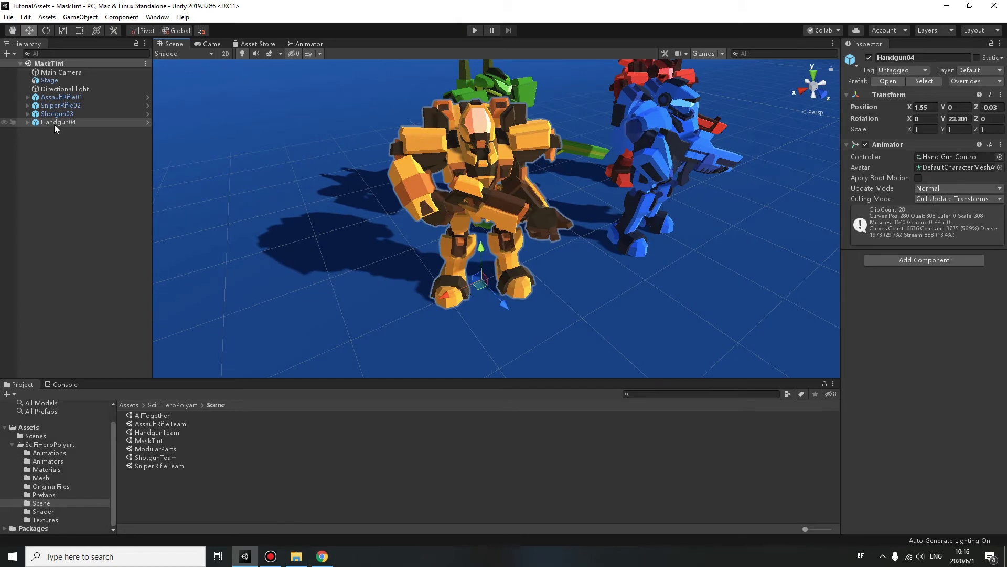
{"action": "left_click_drag", "start_coordinate": [909, 108], "coordinate": [29, 132]}
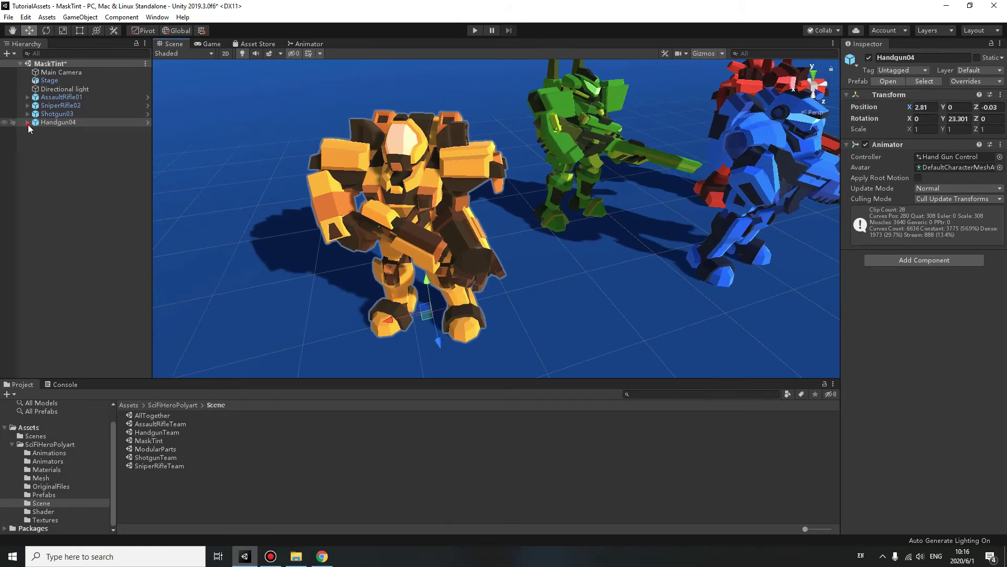
Set Color01 of the PolyartMaskTint 2 material on Handgun04's Arm3 part to dark purple, hex 2C1733
{"action": "left_click", "coordinate": [28, 123]}
{"action": "left_click", "coordinate": [61, 148]}
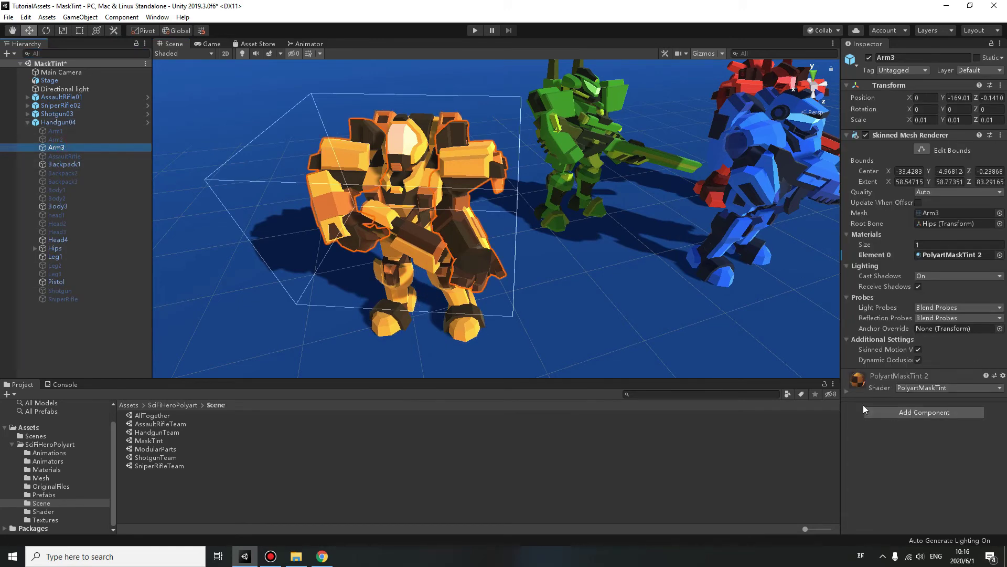
{"action": "left_click", "coordinate": [844, 392]}
{"action": "scroll", "coordinate": [957, 439], "scroll_direction": "down", "scroll_amount": 5}
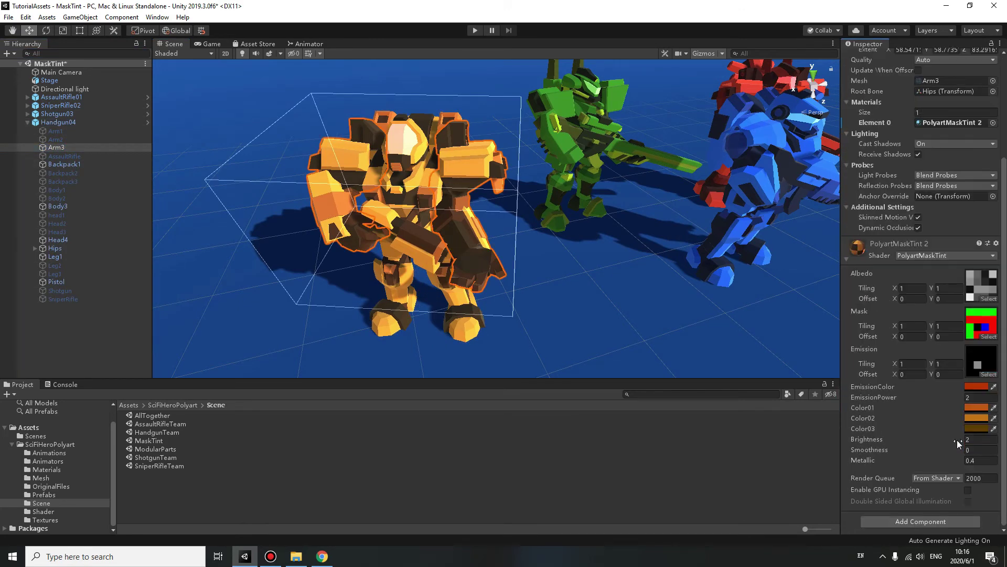
{"action": "left_click", "coordinate": [976, 407]}
{"action": "mouse_move", "coordinate": [69, 84]}
{"action": "left_mouse_down"}
{"action": "mouse_move", "coordinate": [24, 81]}
{"action": "mouse_move", "coordinate": [68, 115]}
{"action": "left_mouse_up"}
{"action": "left_click", "coordinate": [101, 65]}
{"action": "mouse_move", "coordinate": [101, 67]}
{"action": "left_mouse_down"}
{"action": "mouse_move", "coordinate": [47, 50]}
{"action": "mouse_move", "coordinate": [28, 134]}
{"action": "left_mouse_up"}
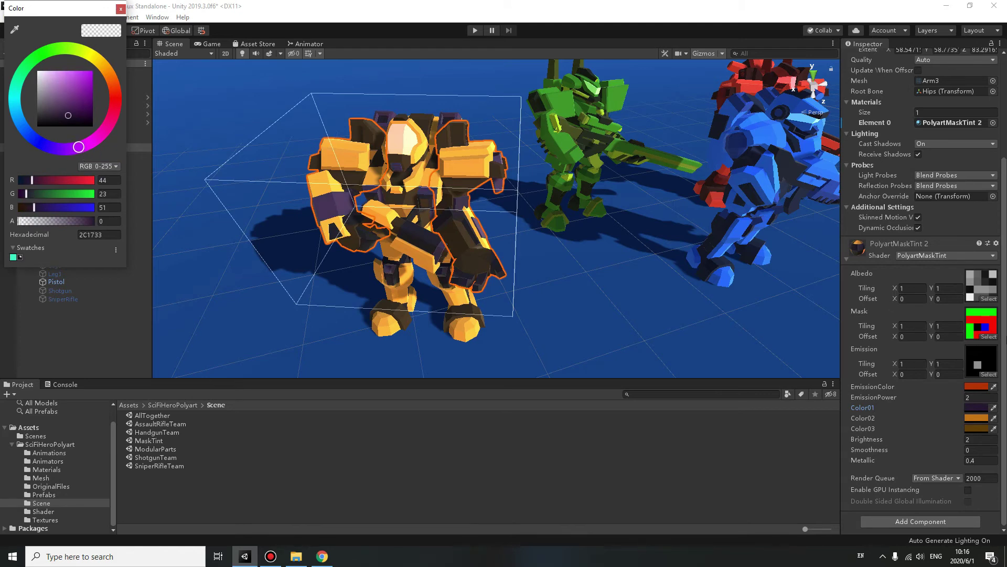
Set the PolyartMaskTint 2 material's Color02 to green and Color03 to a dark blue
{"action": "left_click", "coordinate": [976, 420]}
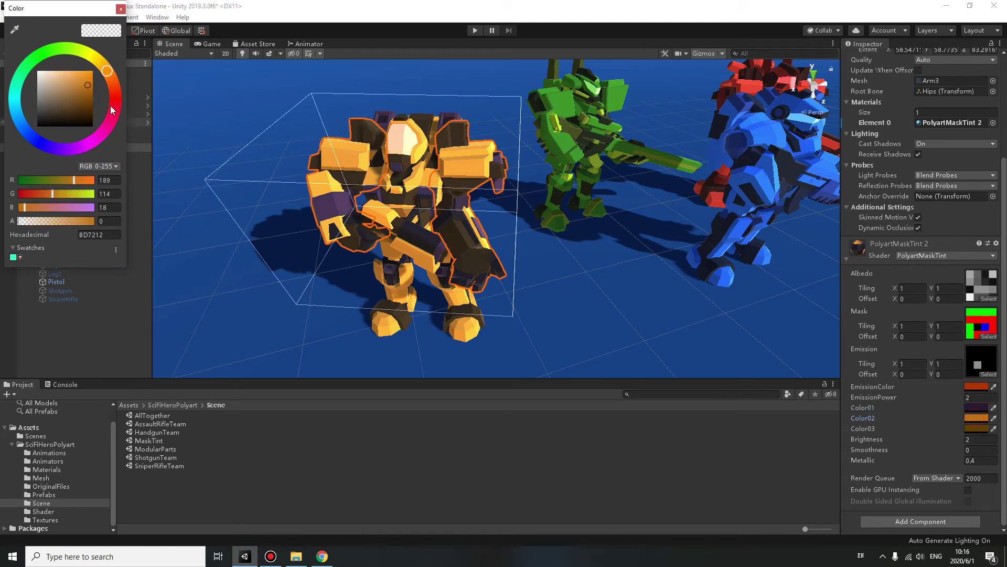
{"action": "left_click_drag", "start_coordinate": [96, 53], "coordinate": [35, 46]}
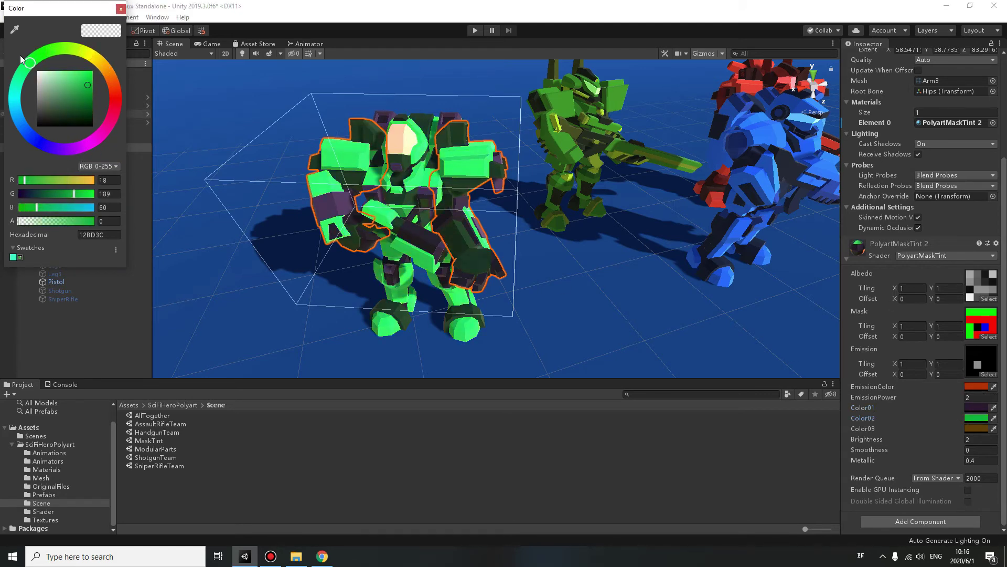
{"action": "left_click", "coordinate": [979, 428]}
{"action": "mouse_move", "coordinate": [74, 126]}
{"action": "left_mouse_down"}
{"action": "mouse_move", "coordinate": [89, 104]}
{"action": "mouse_move", "coordinate": [87, 117]}
{"action": "left_mouse_up"}
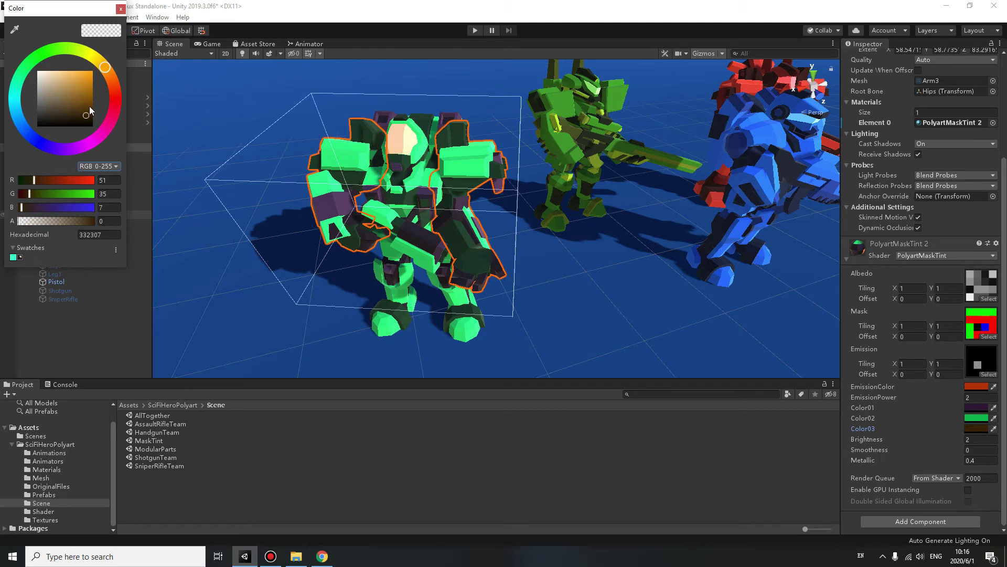
{"action": "mouse_move", "coordinate": [118, 86]}
{"action": "left_mouse_down"}
{"action": "mouse_move", "coordinate": [116, 105]}
{"action": "mouse_move", "coordinate": [55, 160]}
{"action": "left_mouse_up"}
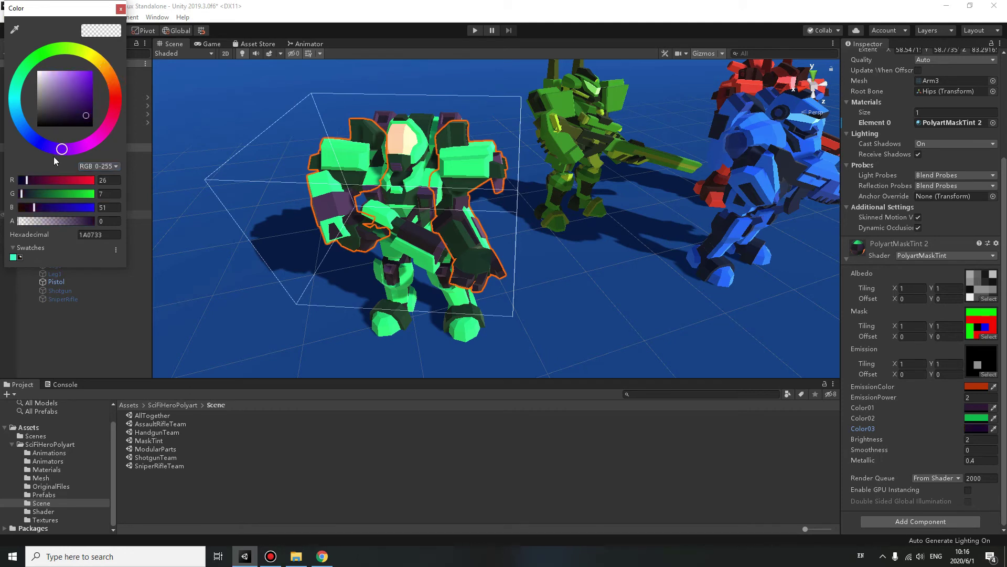
{"action": "left_click", "coordinate": [120, 9]}
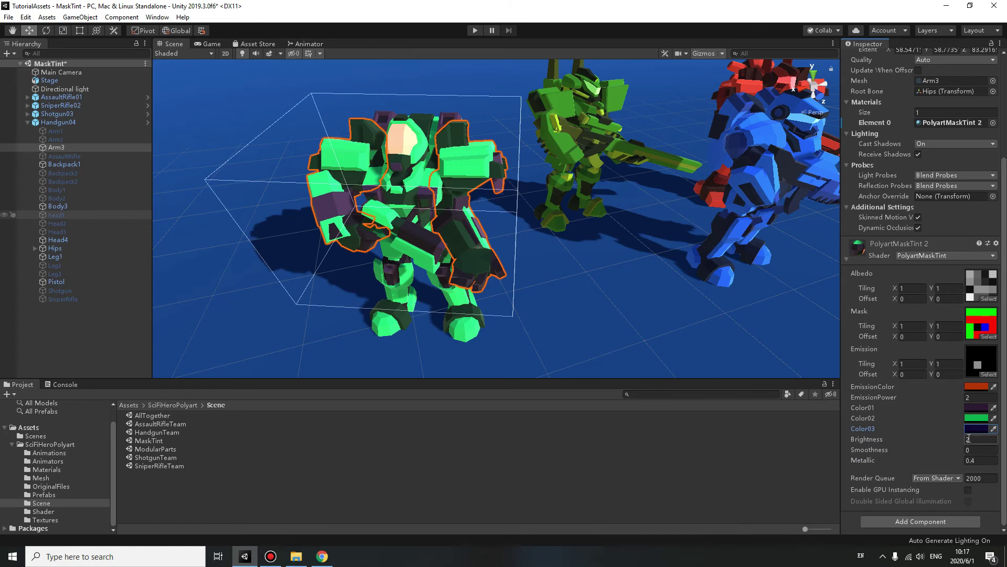
Set the PolyartMaskTint 2 material's Brightness to 1.14, Smoothness to 2.24 and Metallic to 0.65
{"action": "mouse_move", "coordinate": [946, 441]}
{"action": "left_mouse_down"}
{"action": "mouse_move", "coordinate": [926, 438]}
{"action": "mouse_move", "coordinate": [942, 439]}
{"action": "mouse_move", "coordinate": [928, 454]}
{"action": "mouse_move", "coordinate": [956, 453]}
{"action": "mouse_move", "coordinate": [920, 460]}
{"action": "left_mouse_up"}
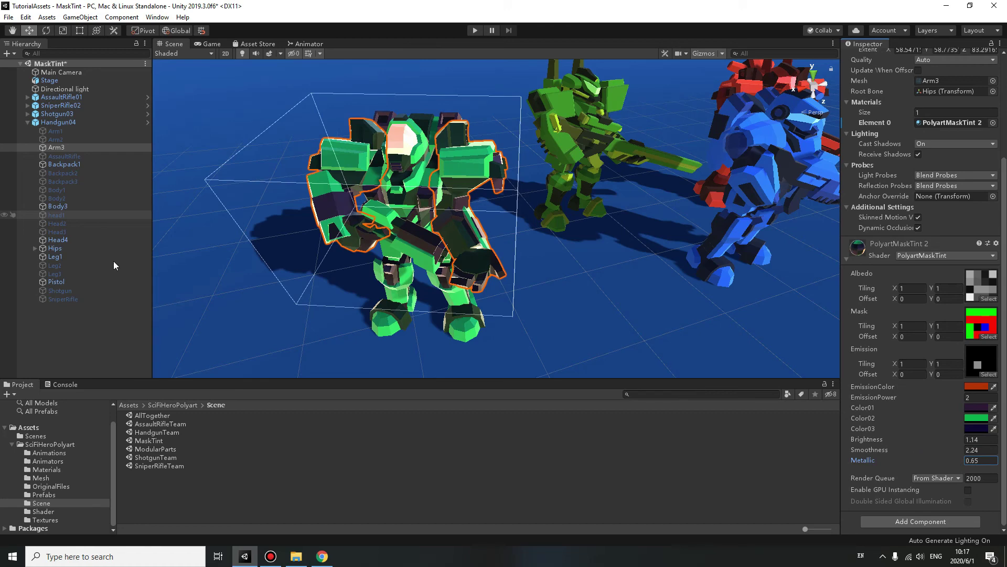
Swap Handgun04's arms by deactivating the Arm3 part and activating Arm1
{"action": "left_click", "coordinate": [66, 148]}
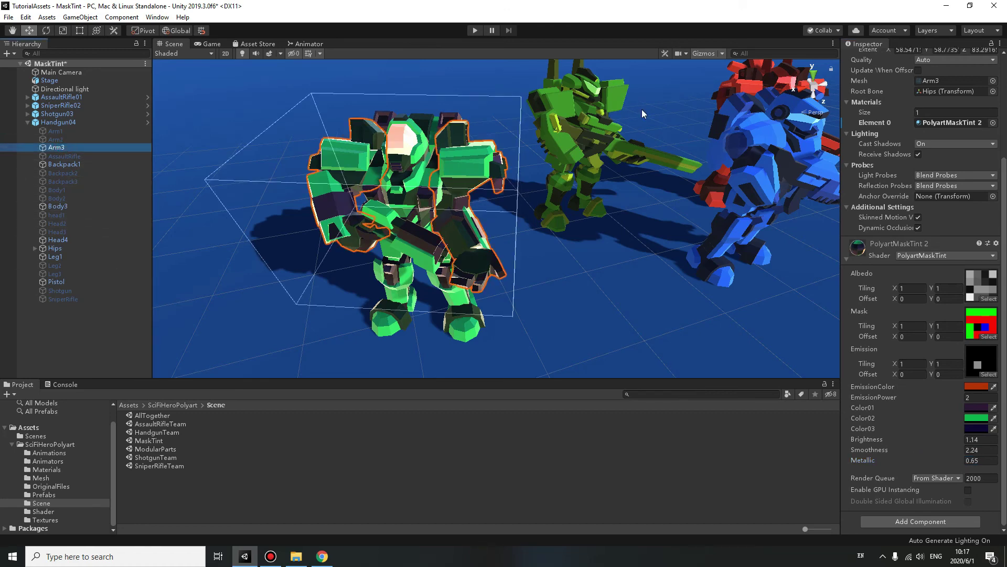
{"action": "scroll", "coordinate": [887, 126], "scroll_direction": "up", "scroll_amount": 5}
{"action": "left_click", "coordinate": [869, 58]}
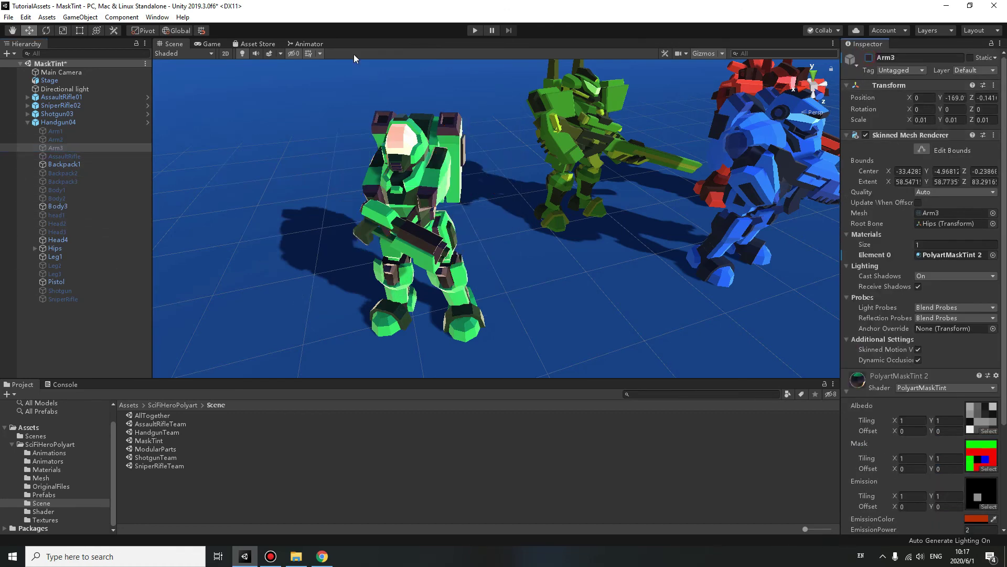
{"action": "left_click", "coordinate": [67, 132]}
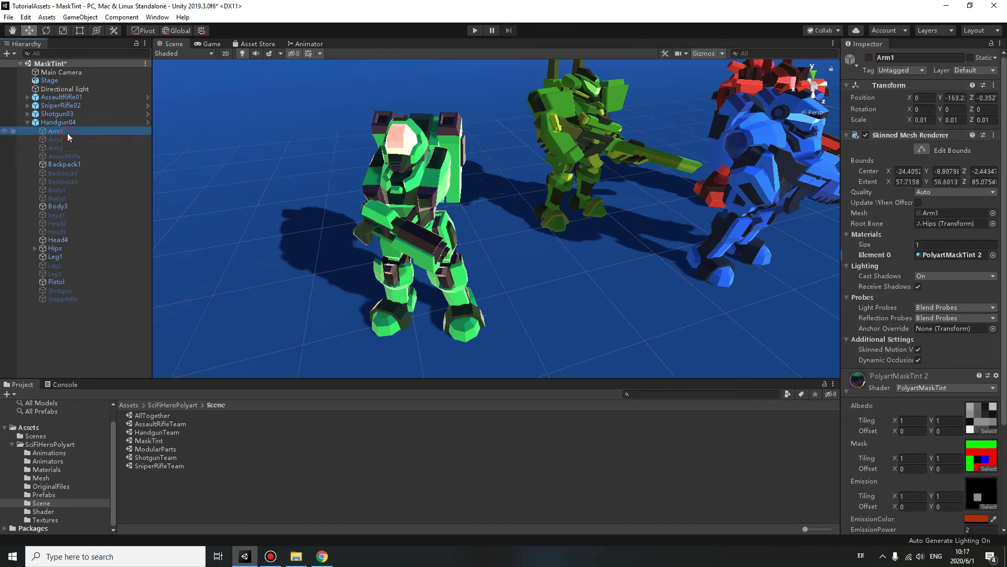
{"action": "left_click", "coordinate": [869, 57]}
Swap Handgun04's torso by deactivating the Body3 part and activating Body1
{"action": "left_click", "coordinate": [58, 206]}
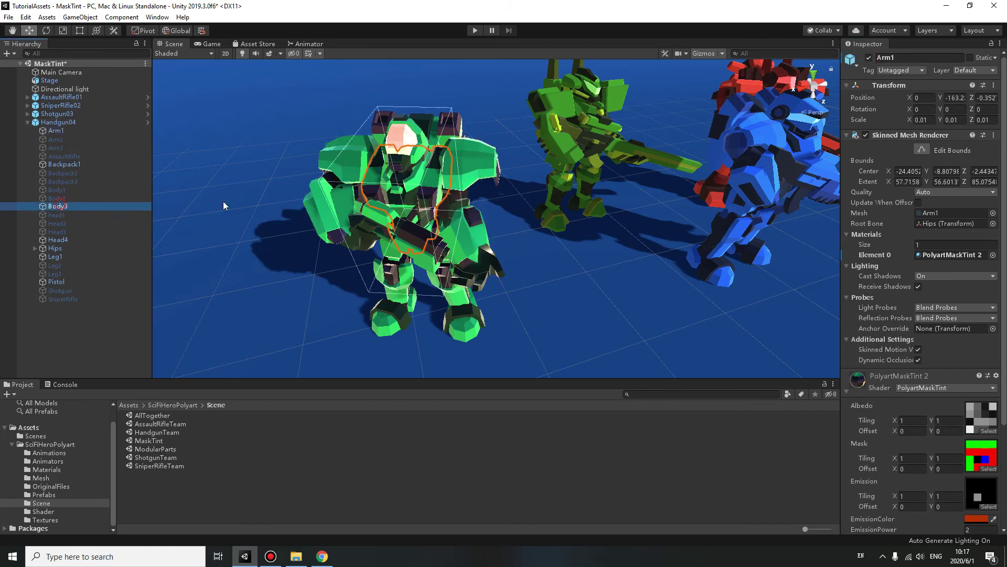
{"action": "left_click", "coordinate": [869, 58]}
{"action": "left_click", "coordinate": [58, 189]}
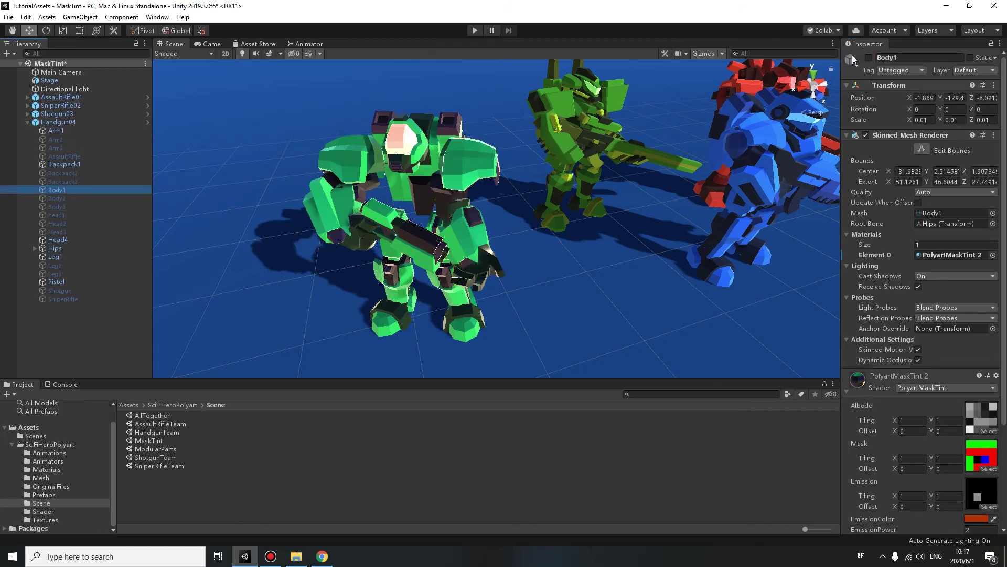
{"action": "left_click", "coordinate": [869, 58]}
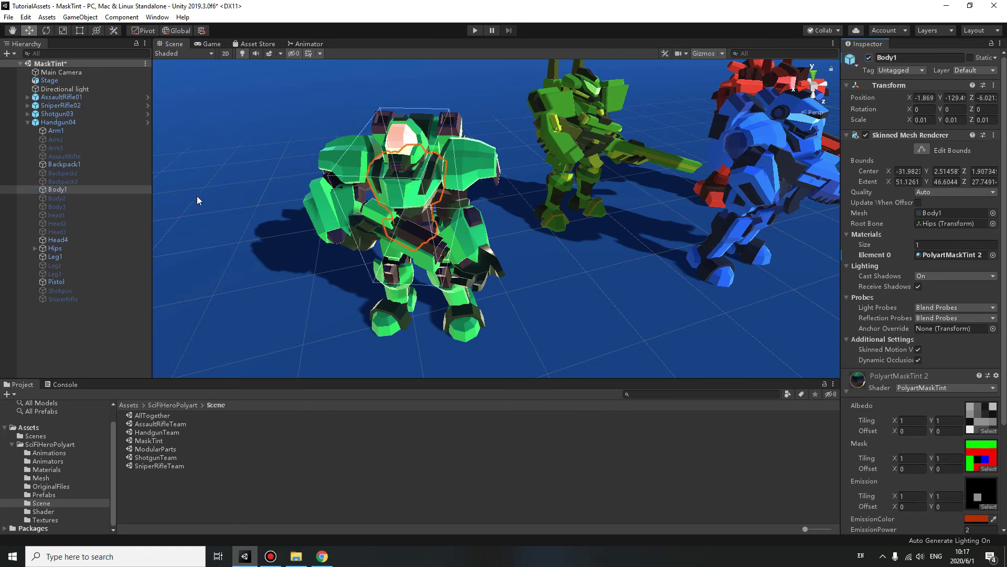
{"action": "left_click", "coordinate": [300, 278]}
Replace Handgun04's weapon by deactivating the Pistol part and activating SniperRifle
{"action": "left_click", "coordinate": [66, 283]}
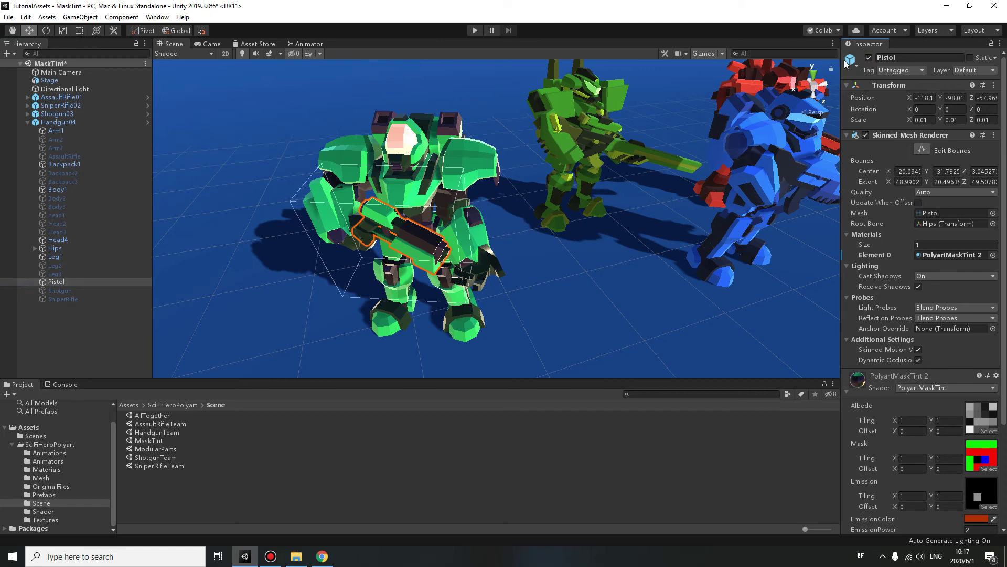
{"action": "left_click", "coordinate": [869, 58]}
{"action": "left_click", "coordinate": [92, 300]}
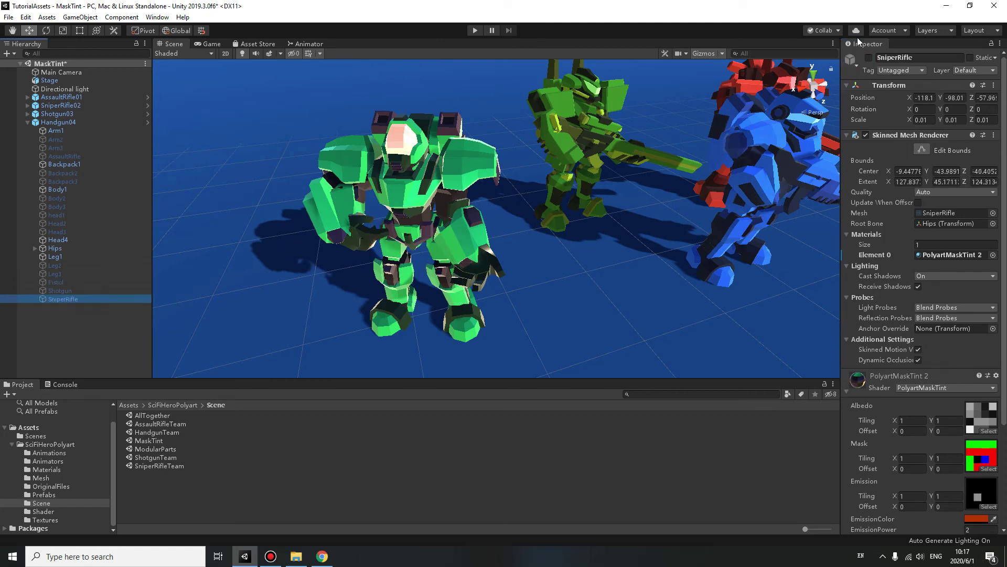
{"action": "left_click", "coordinate": [869, 58]}
Examine the modified Handgun04 character and its sniper rifle from several angles and distances in the Scene view
{"action": "scroll", "coordinate": [485, 248], "scroll_direction": "up", "scroll_amount": 2}
{"action": "right_click_drag", "start_coordinate": [485, 248], "coordinate": [511, 221]}
{"action": "scroll", "coordinate": [502, 254], "scroll_direction": "up", "scroll_amount": 5}
{"action": "scroll", "coordinate": [399, 210], "scroll_direction": "down", "scroll_amount": 4}
{"action": "scroll", "coordinate": [342, 221], "scroll_direction": "up", "scroll_amount": 5}
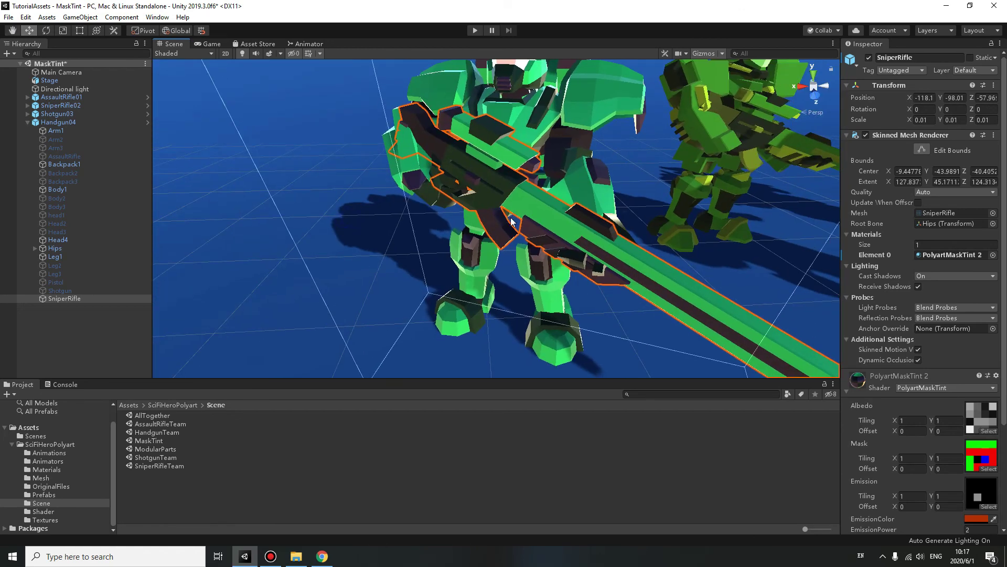
{"action": "right_click_drag", "start_coordinate": [357, 219], "coordinate": [411, 194]}
{"action": "scroll", "coordinate": [411, 194], "scroll_direction": "down", "scroll_amount": 4}
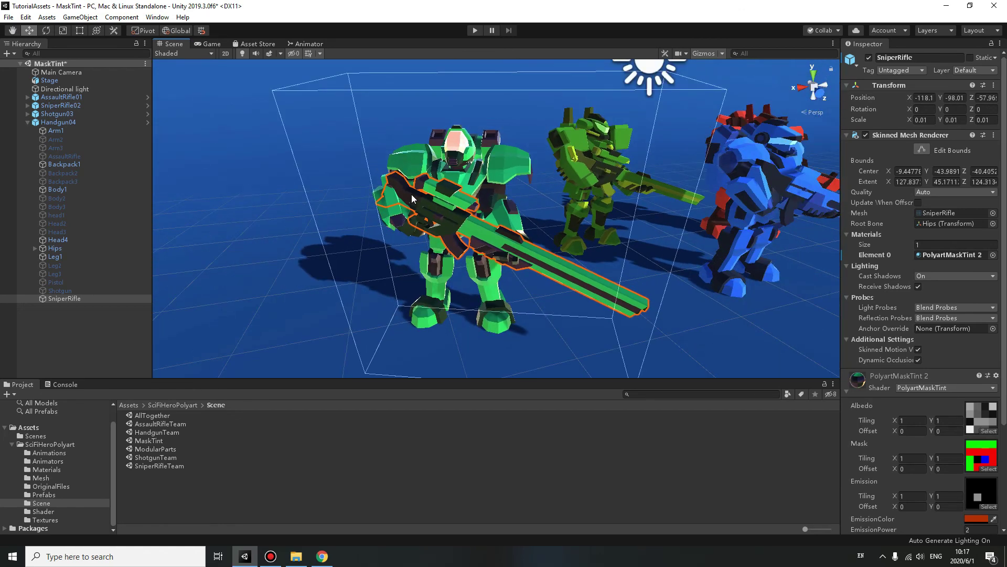
{"action": "scroll", "coordinate": [418, 200], "scroll_direction": "up", "scroll_amount": 3}
Inspect Handgun04's Hand Gun Control animator controller, and run the modified MaskTint scene in play mode
{"action": "left_click", "coordinate": [78, 122]}
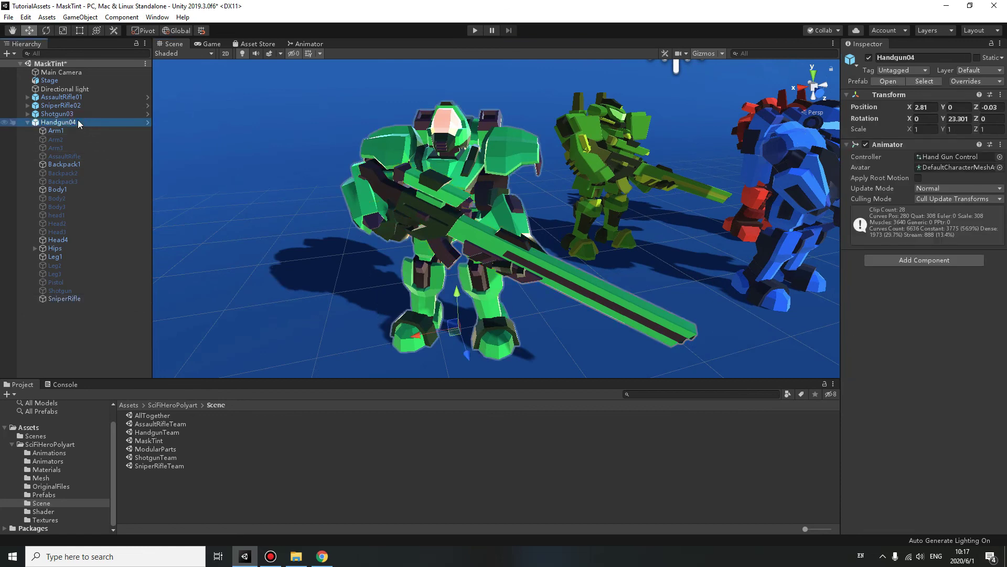
{"action": "double_click", "coordinate": [935, 156]}
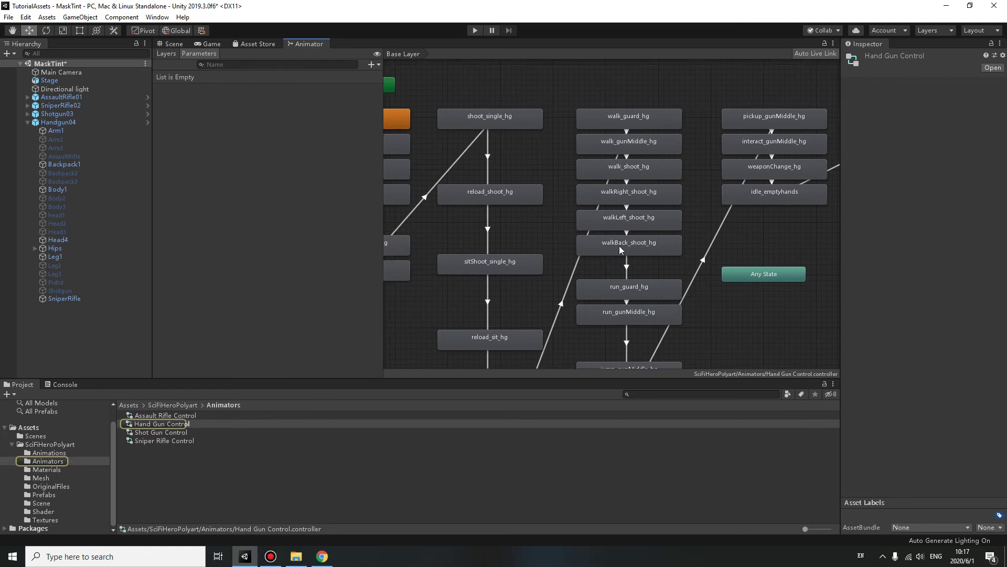
{"action": "left_click", "coordinate": [170, 44]}
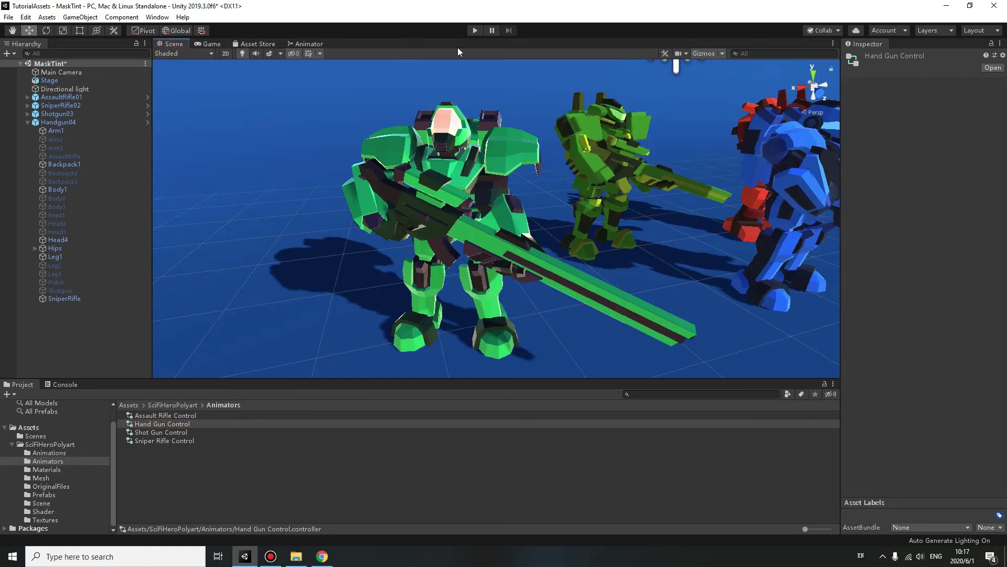
{"action": "left_click", "coordinate": [473, 31]}
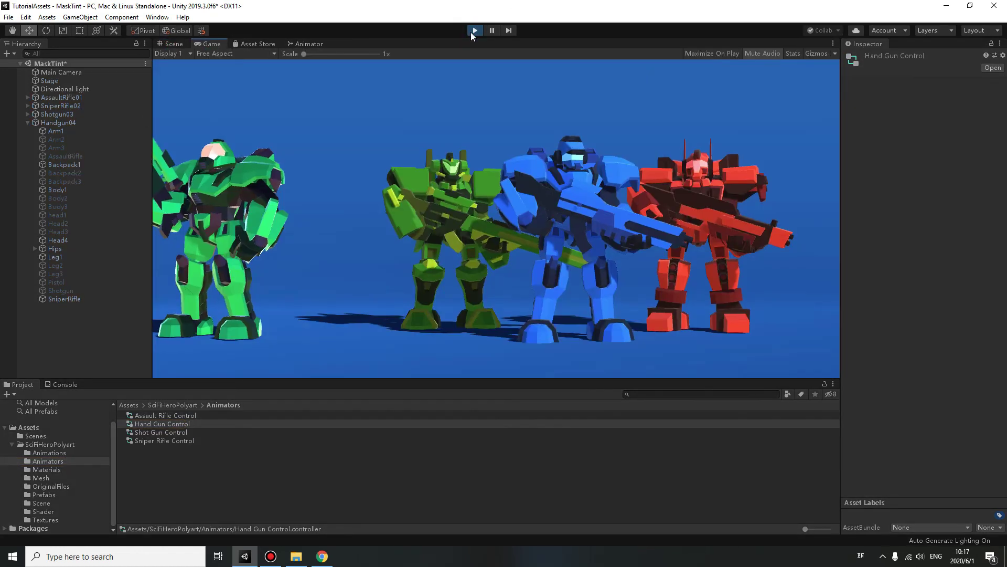